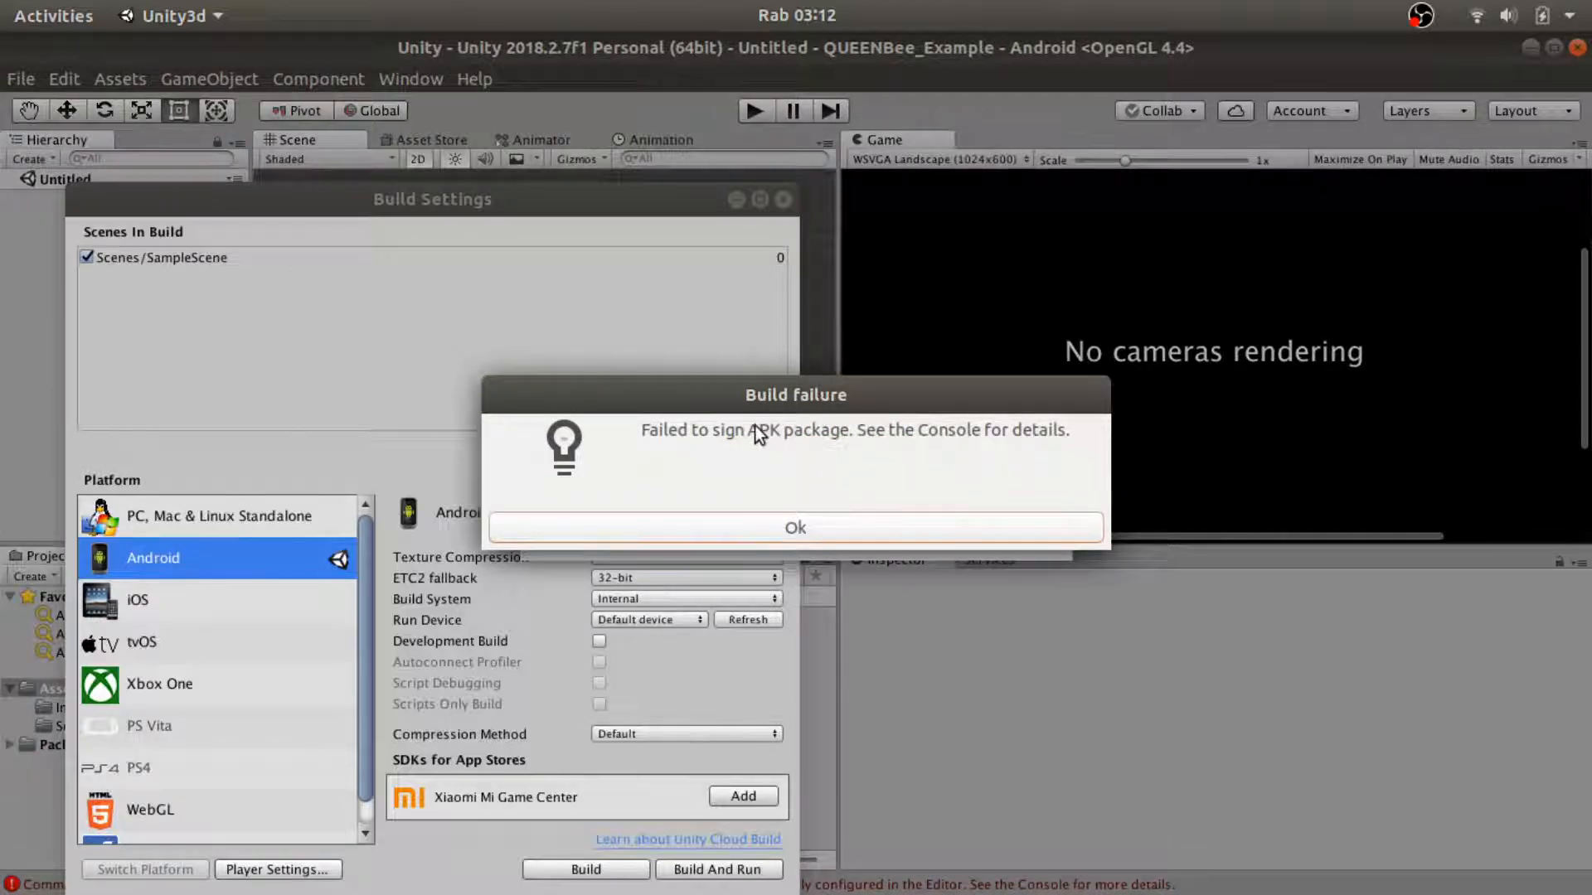
# Step: Dismiss the build failure message and examine the console's APK signing error, highlighting the Android SDK build-tools path
pyautogui.click(799, 522)
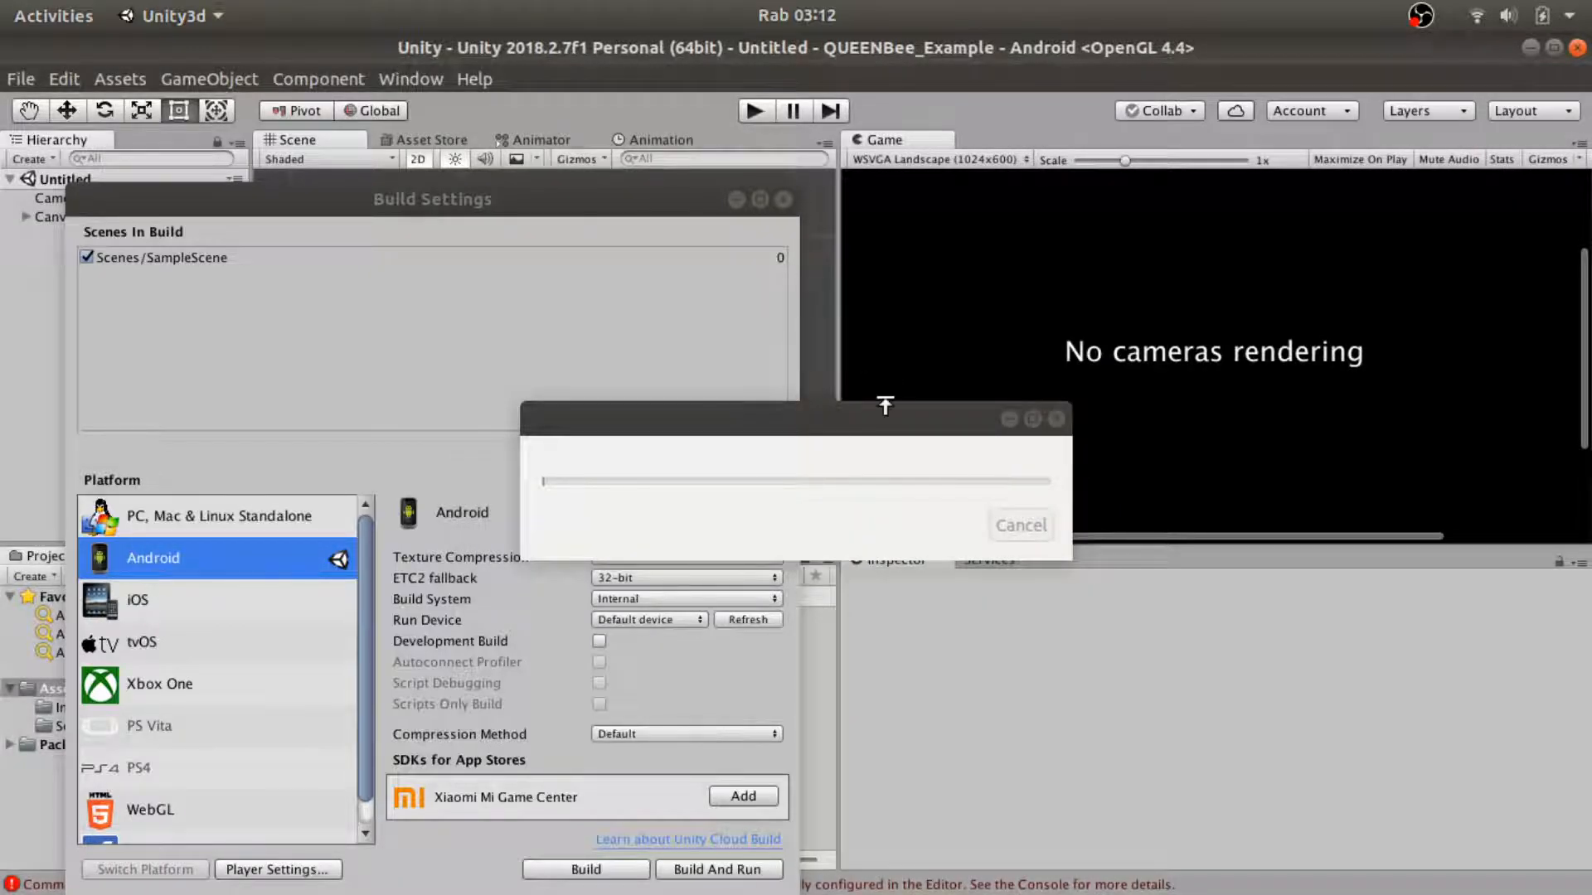
pyautogui.click(735, 200)
pyautogui.click(173, 555)
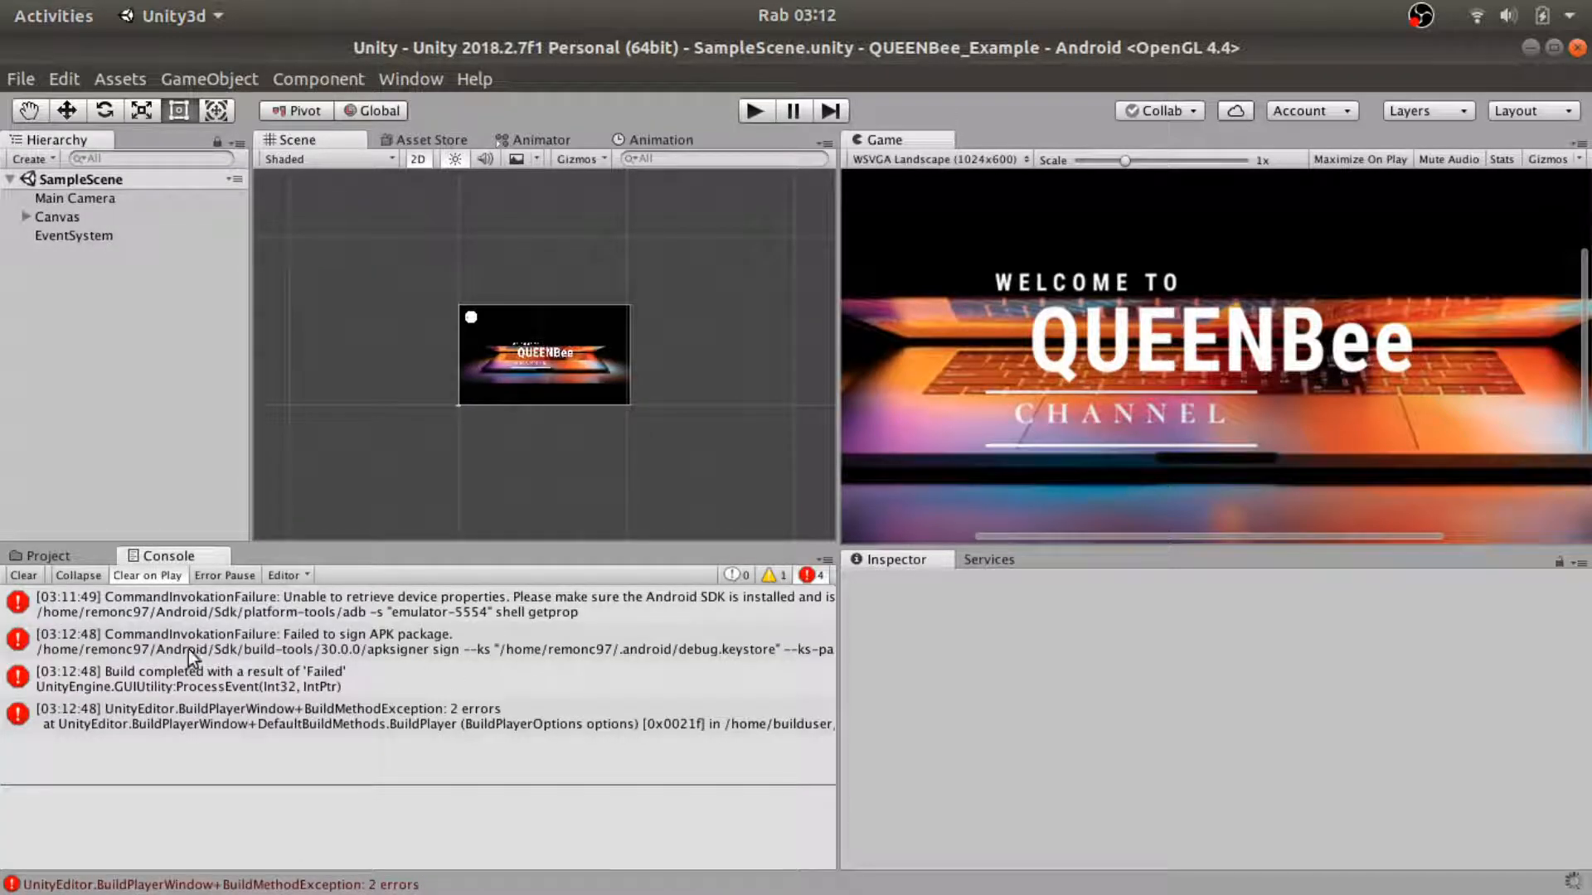
pyautogui.click(166, 649)
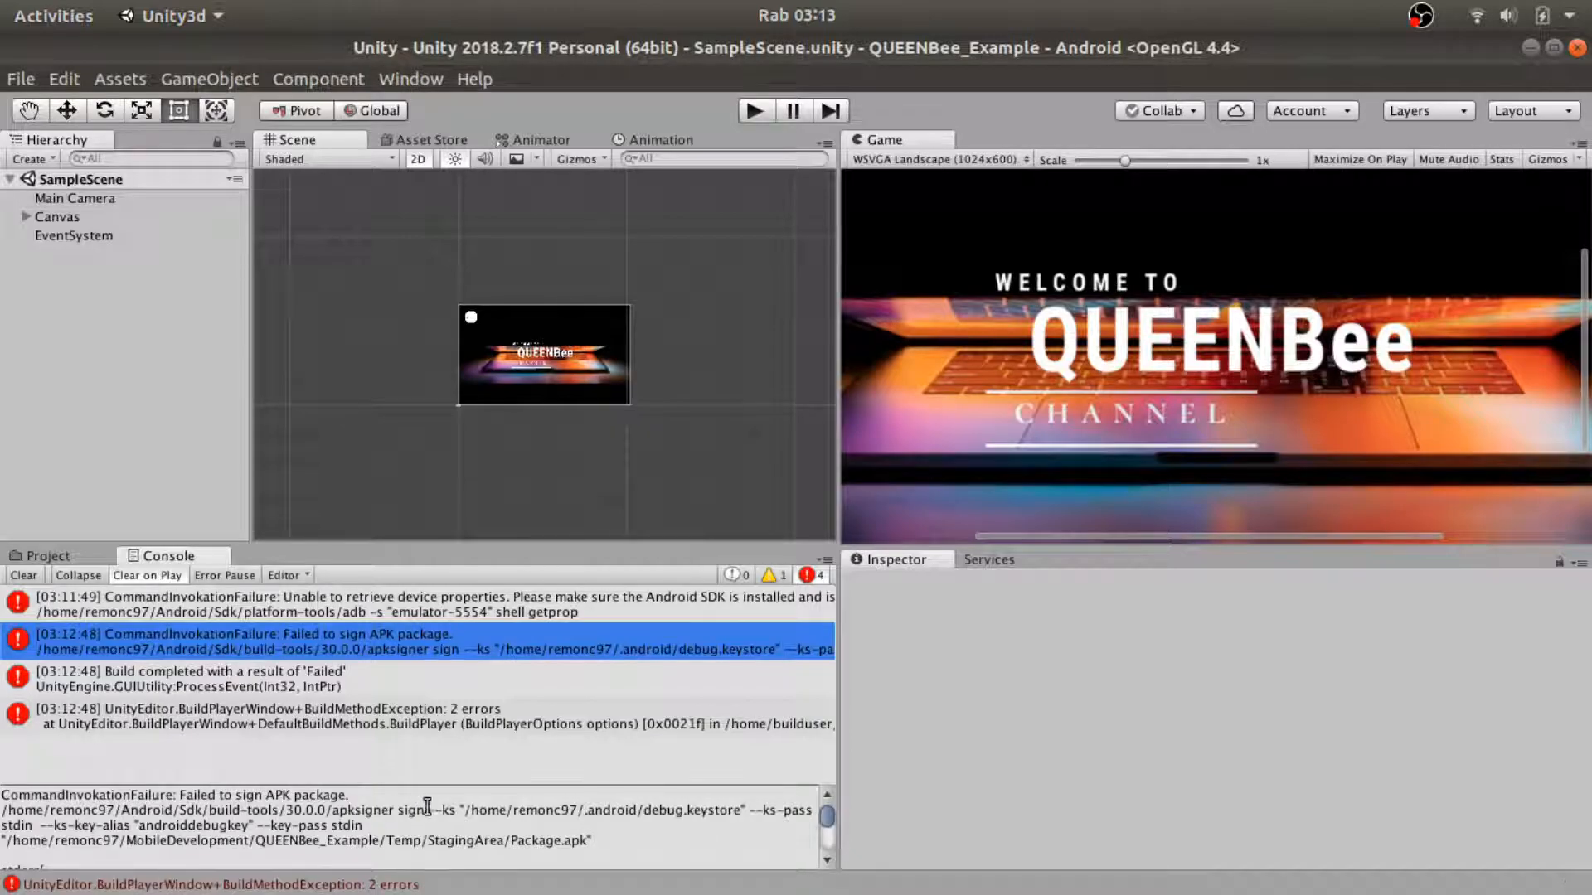
pyautogui.moveTo(457, 809); pyautogui.dragTo(317, 811)
pyautogui.moveTo(176, 812); pyautogui.dragTo(119, 813)
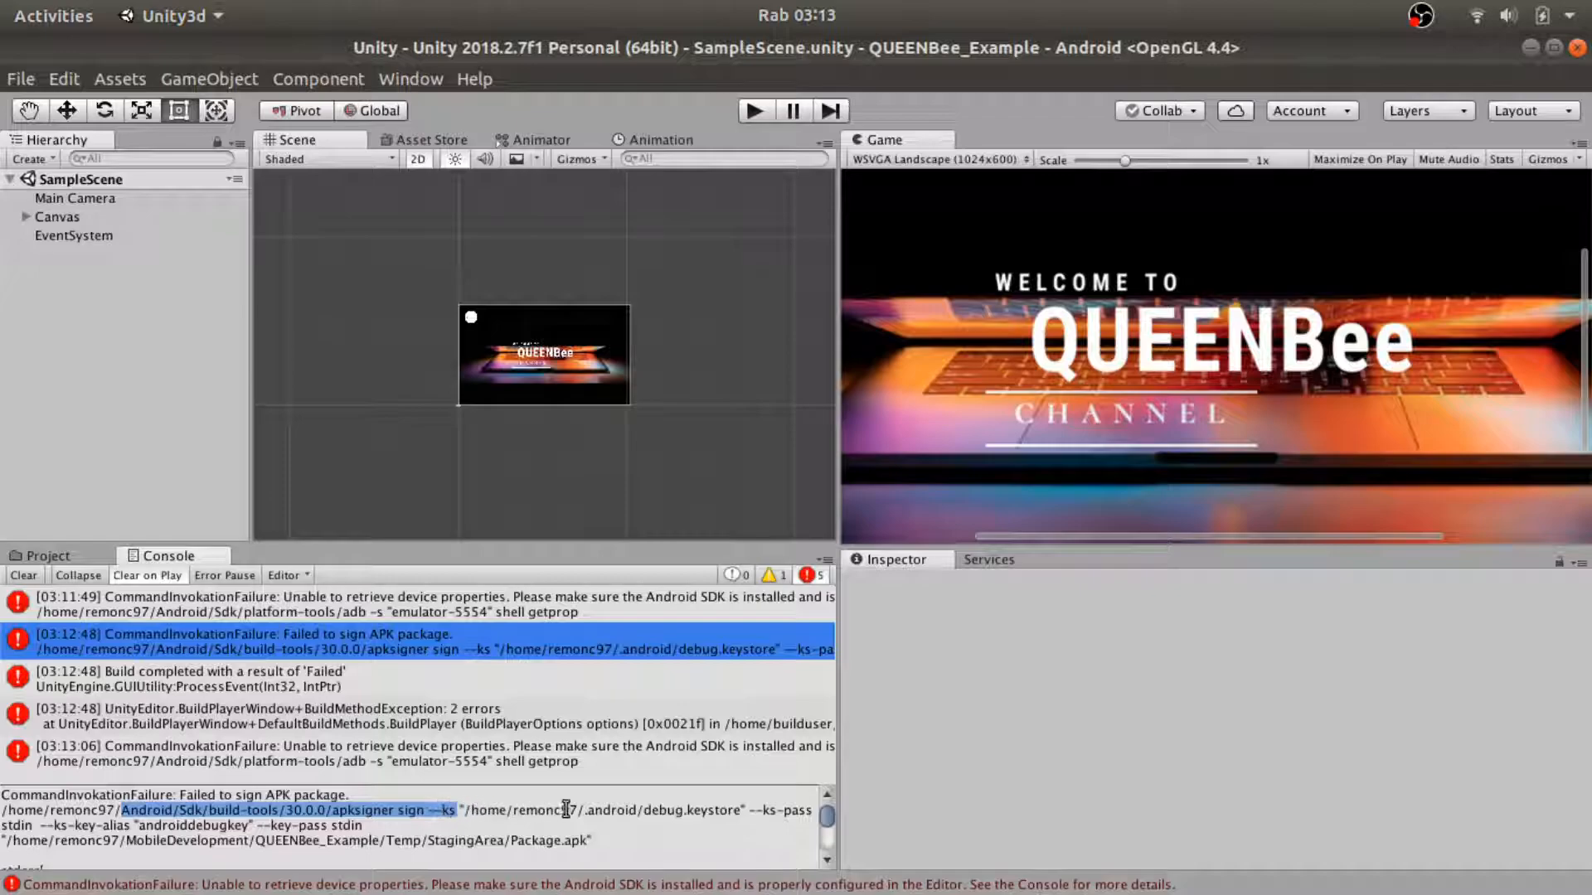
# Step: Switch to Android Studio, open the SDK Manager's SDK Tools list and select Android SDK Build-Tools 30
pyautogui.moveTo(4, 203)
pyautogui.click(27, 165)
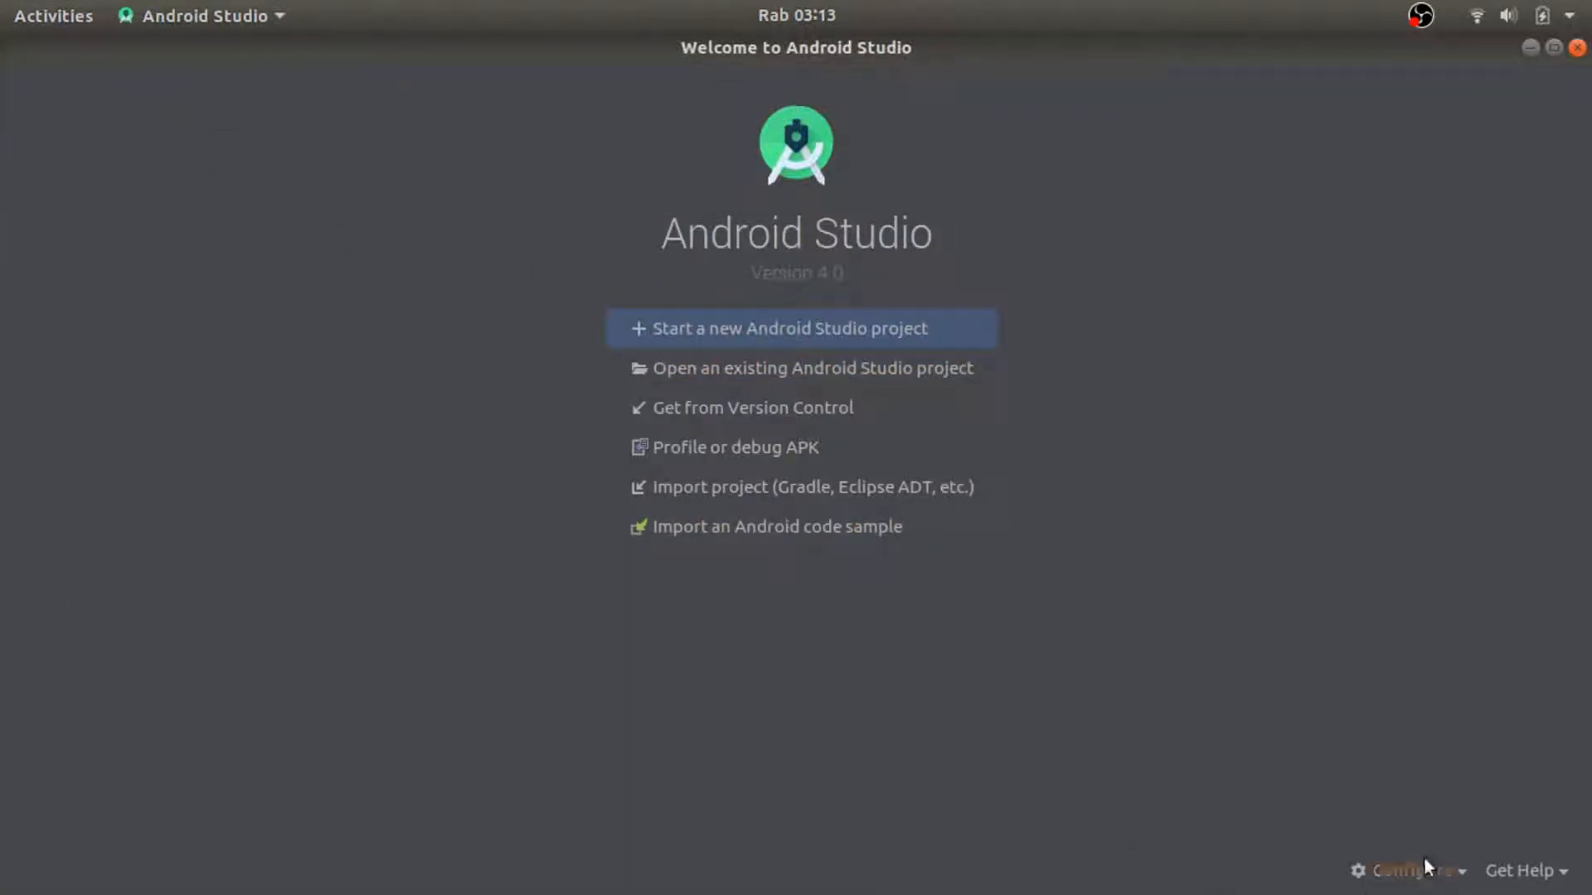
pyautogui.click(1424, 861)
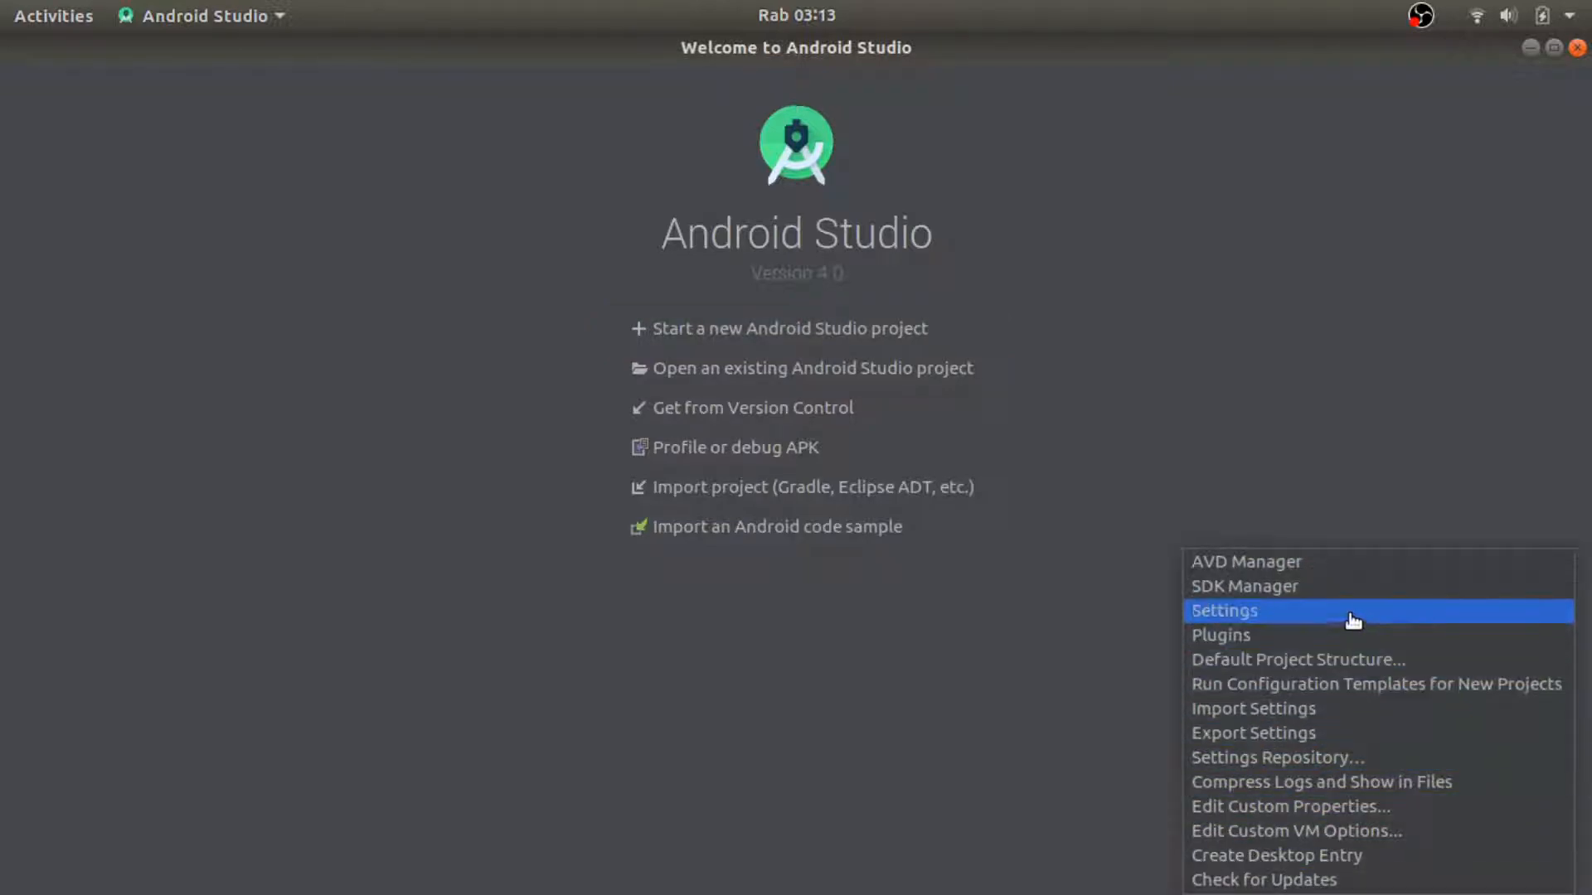
pyautogui.click(1347, 591)
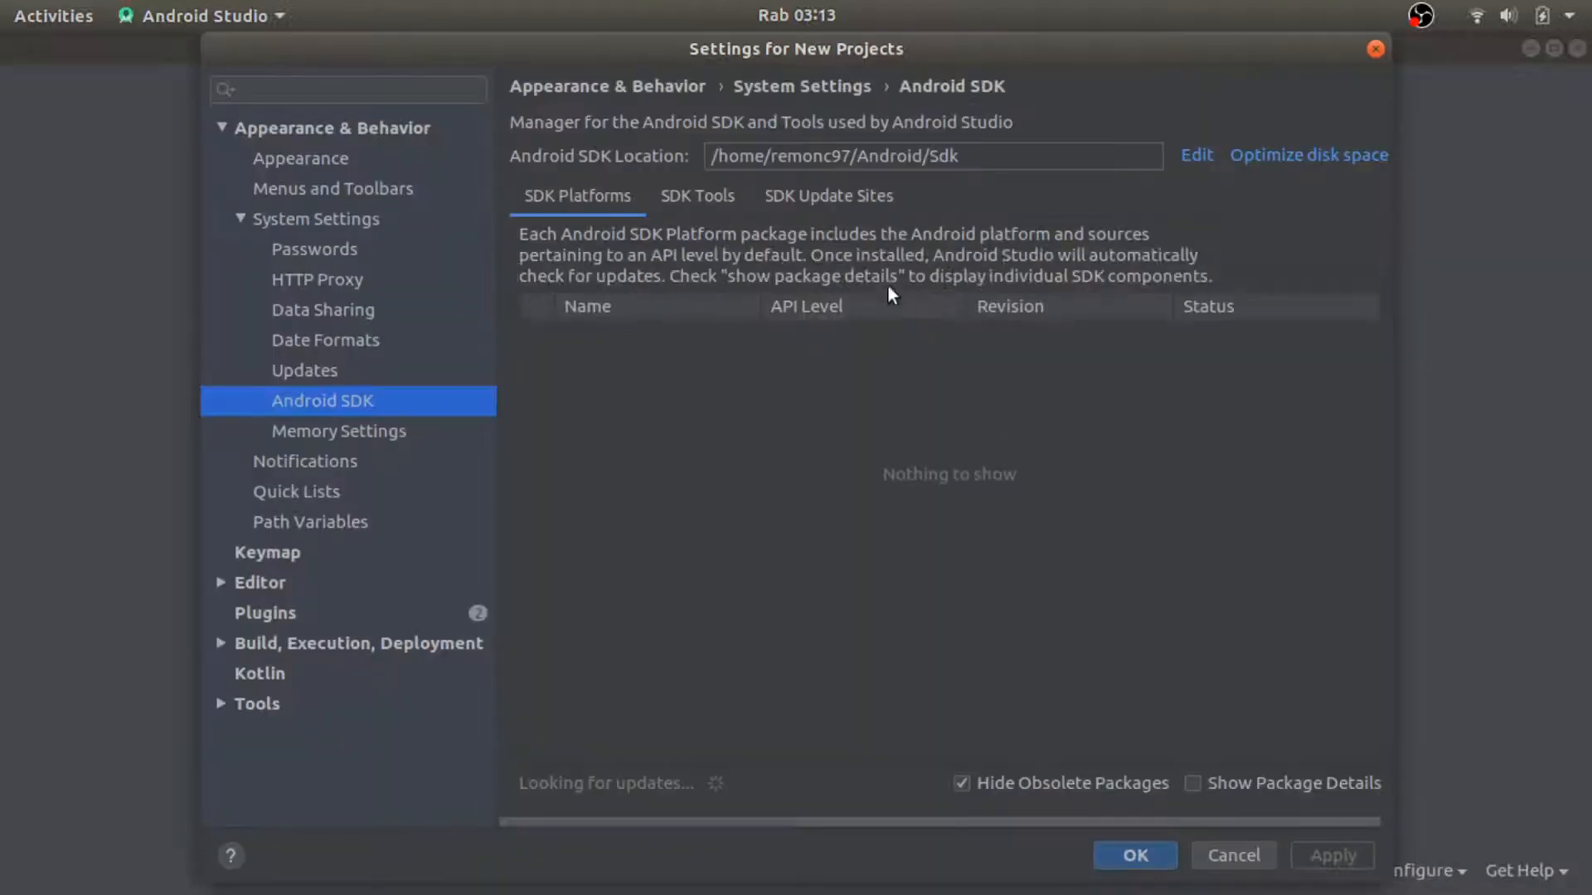
pyautogui.click(718, 193)
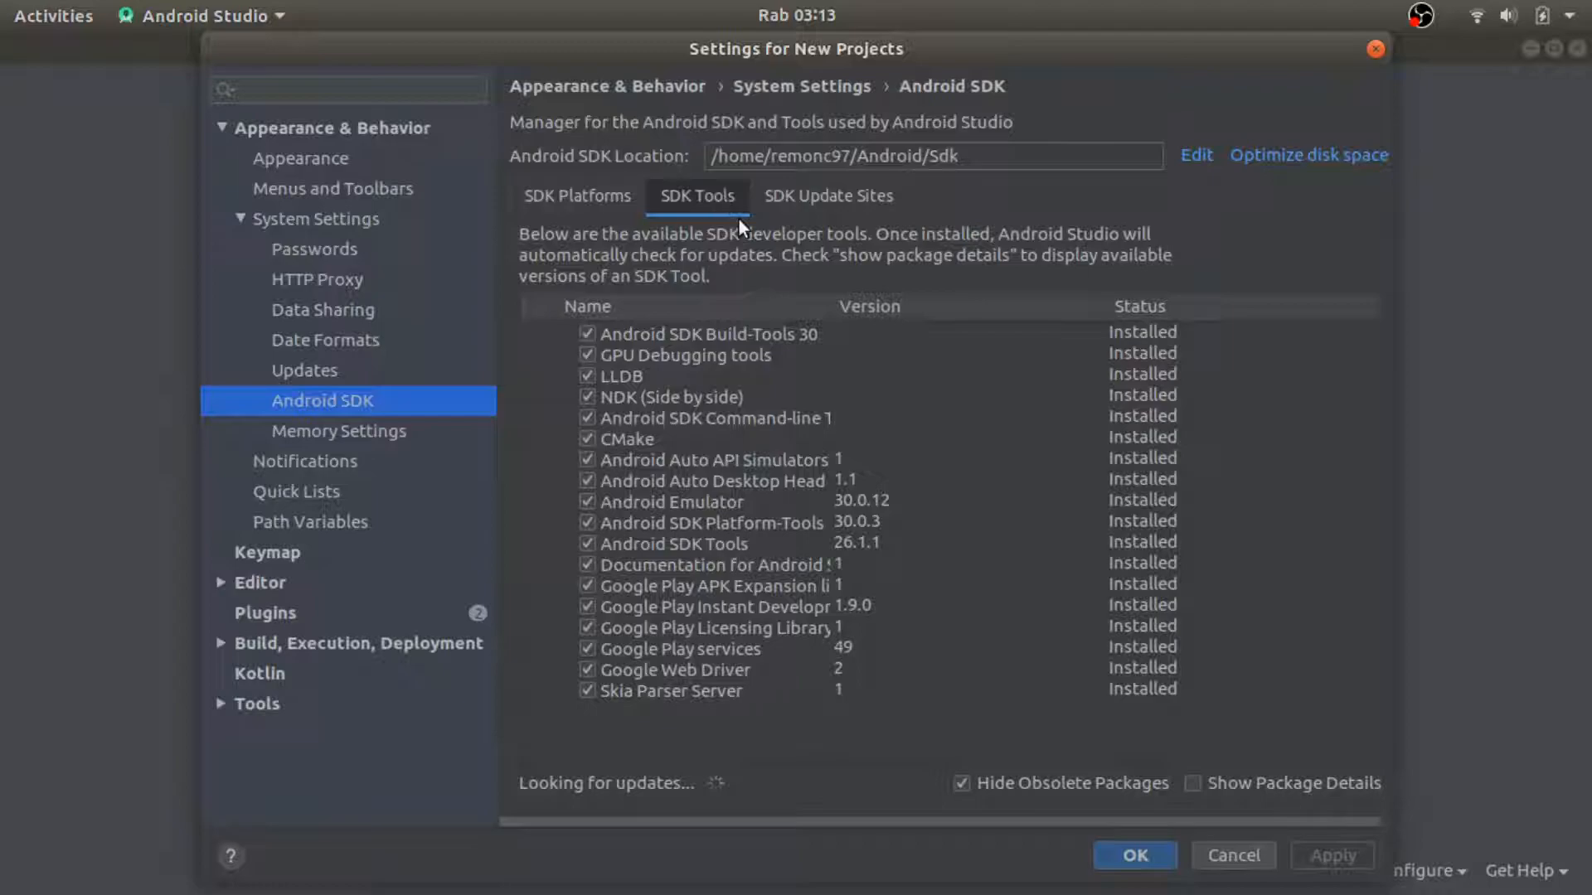
pyautogui.click(653, 331)
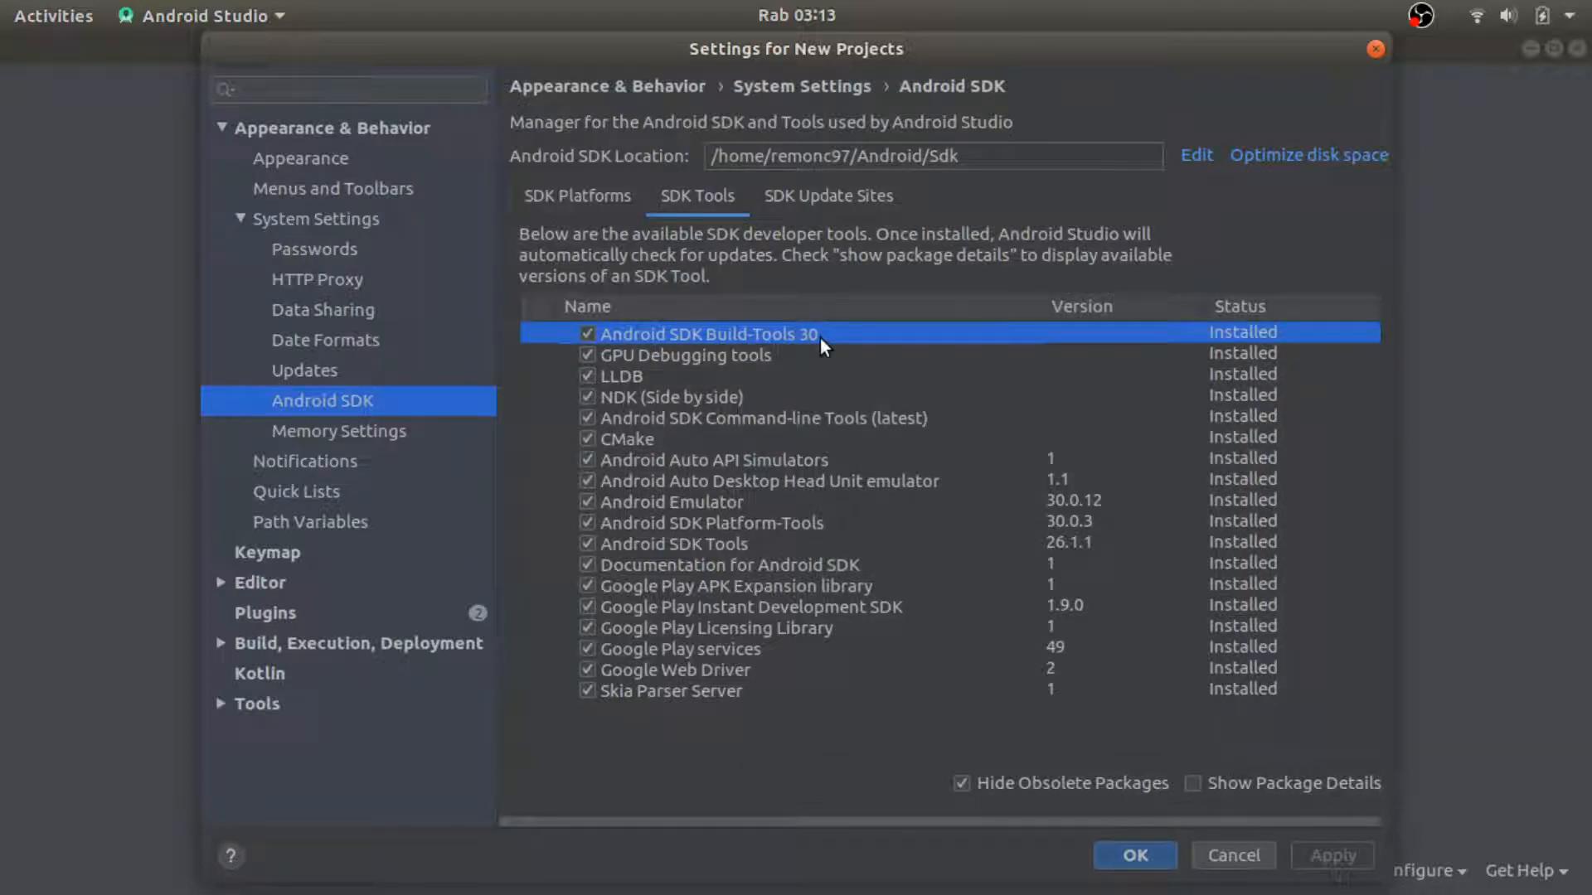
# Step: Return to Unity to check the build-tools version in the signing error's path, and go back to Android Studio
pyautogui.hotkey('alt', 'Tab')
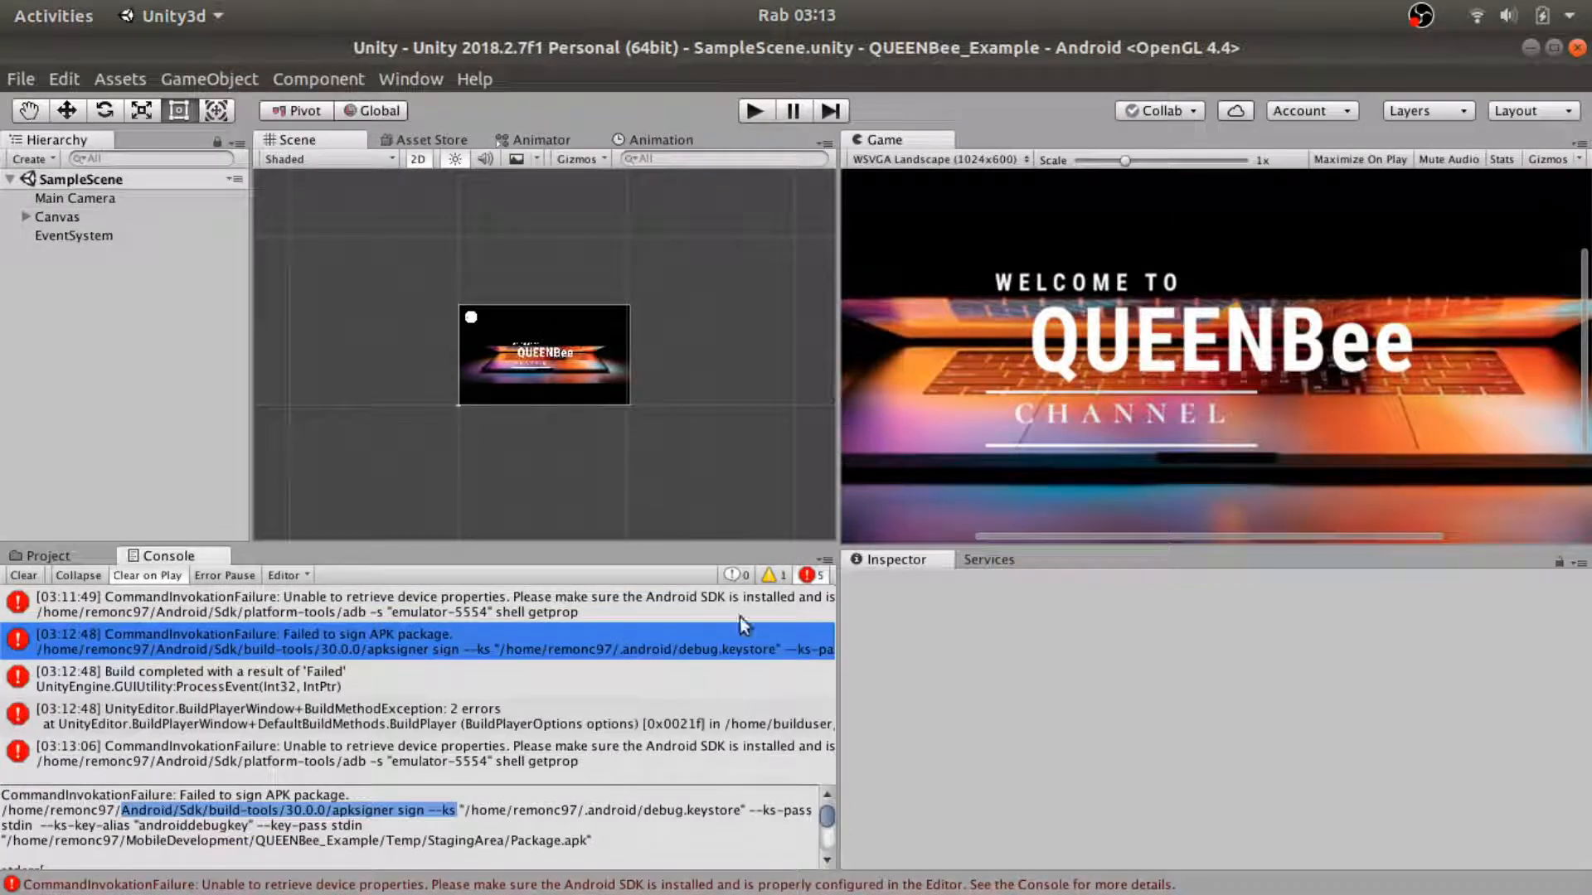
pyautogui.click(374, 817)
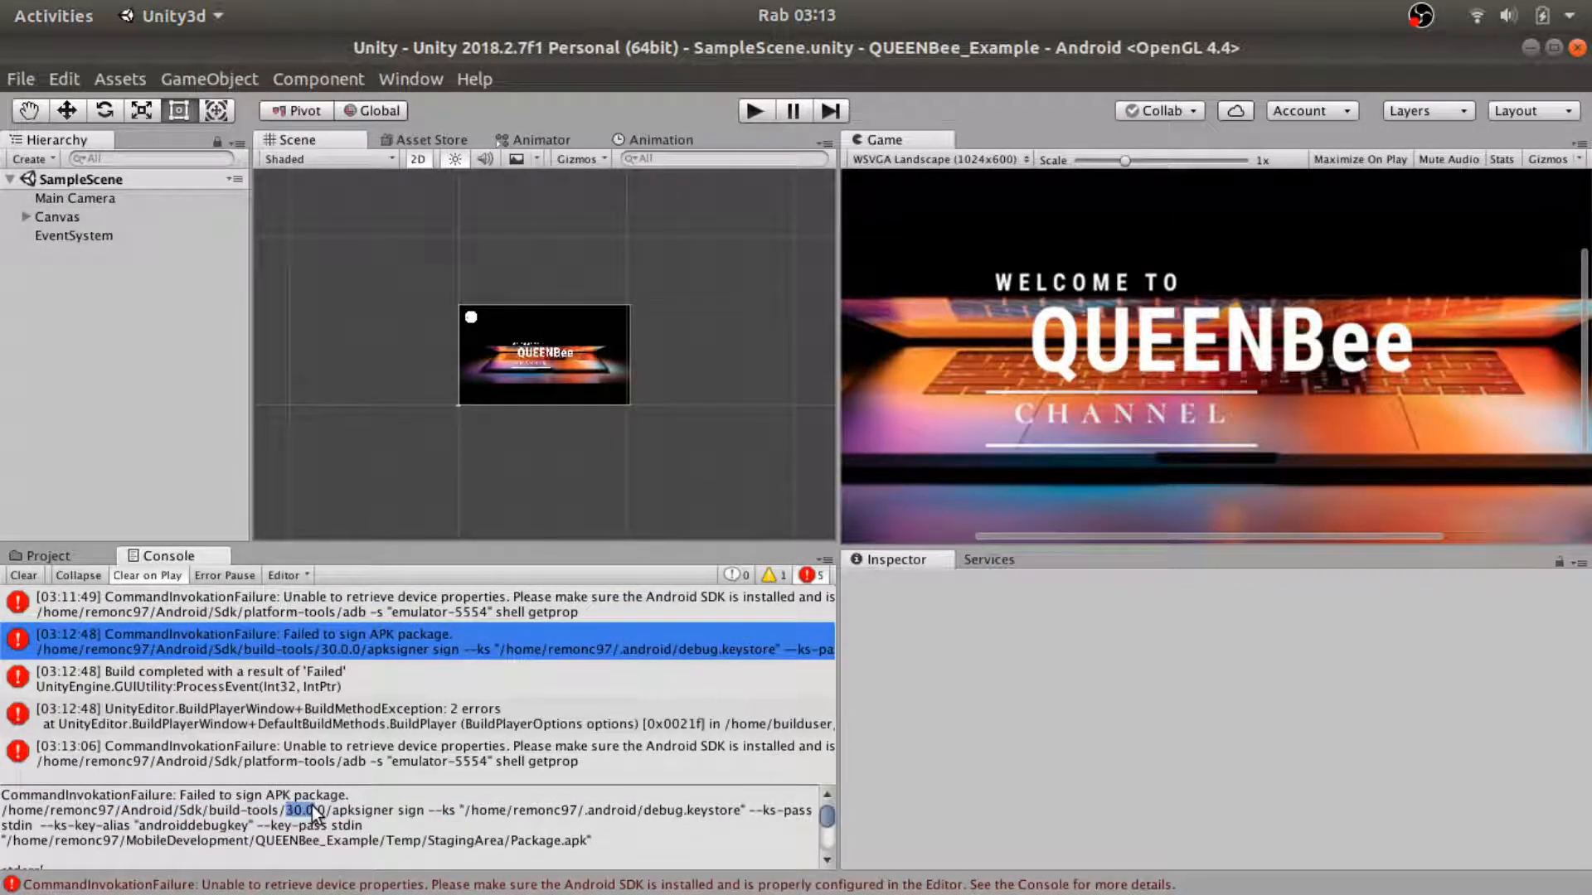
pyautogui.hotkey('alt', 'Tab')
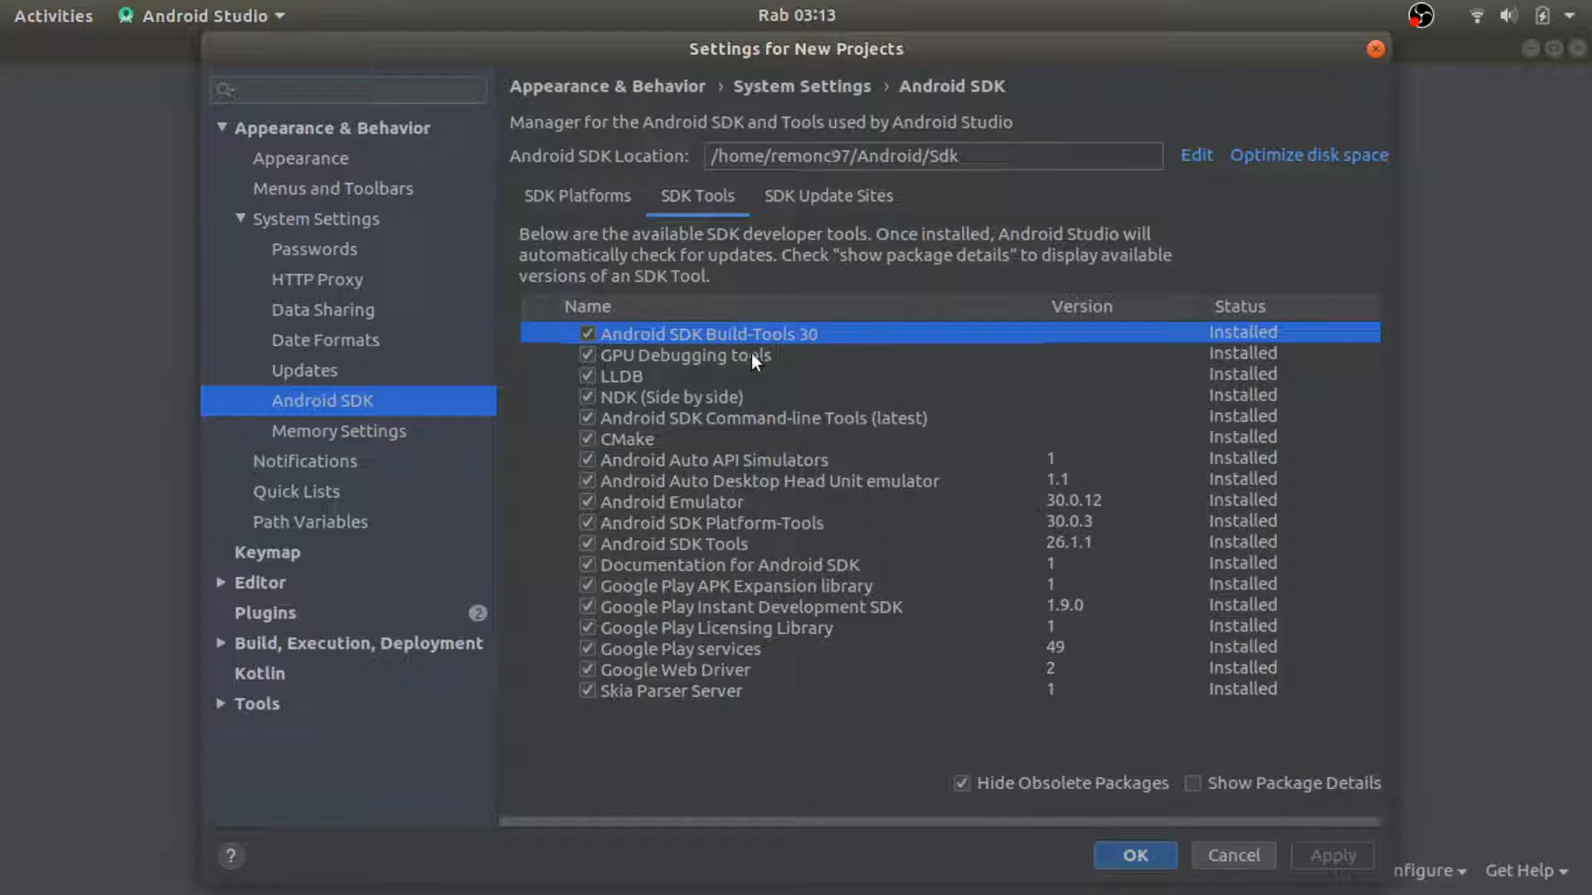
# Step: Show package details for the SDK tools and uninstall Android SDK Build-Tools 30.0.0
pyautogui.click(1270, 777)
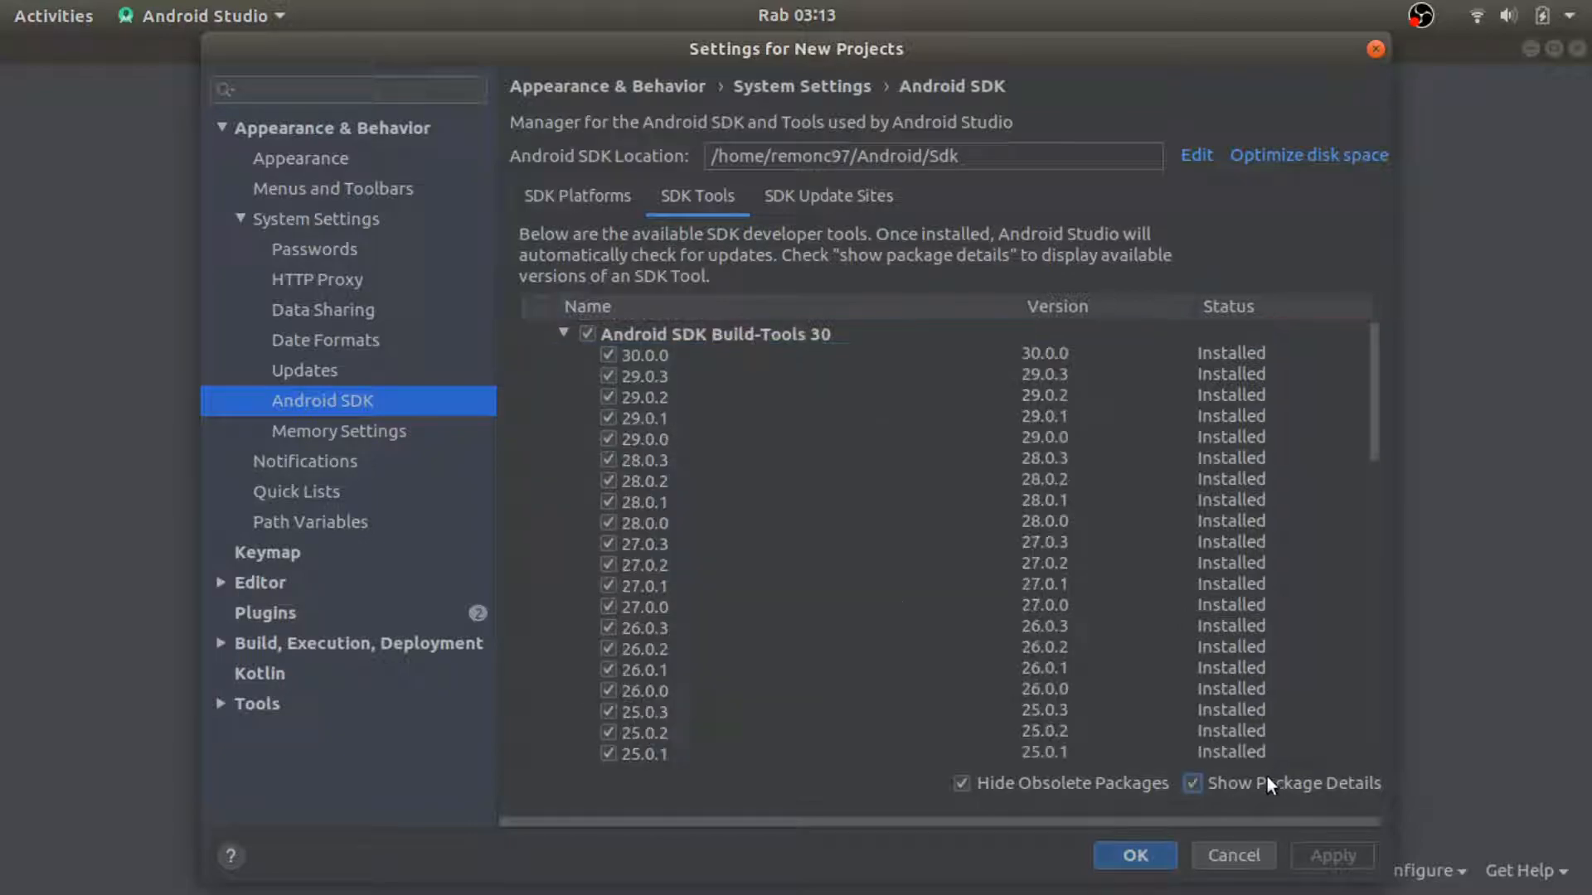
pyautogui.click(609, 356)
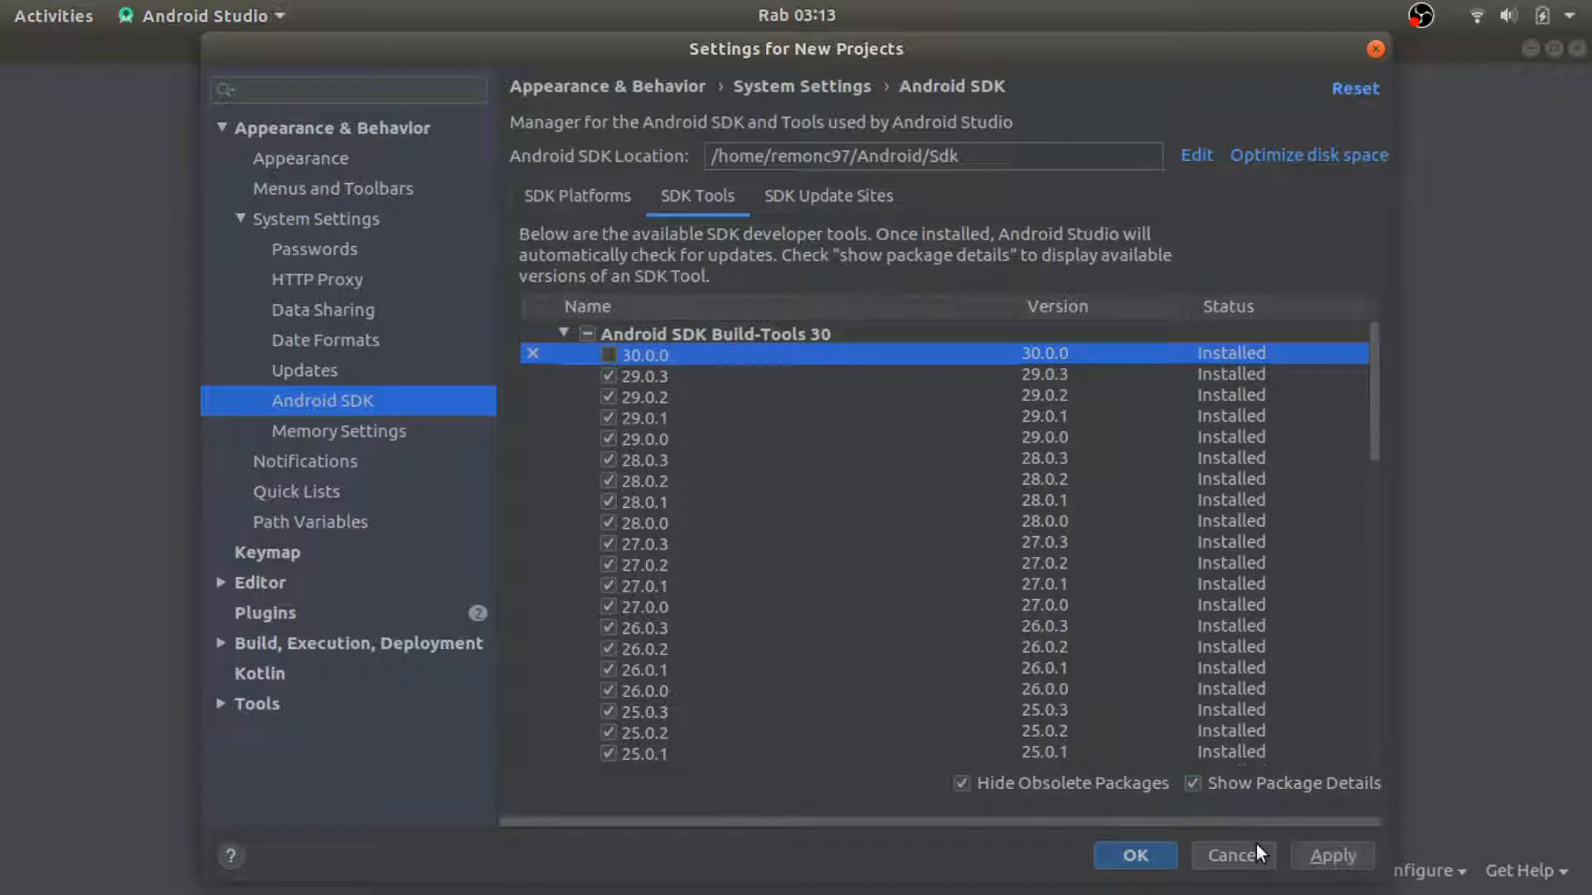
pyautogui.click(1337, 857)
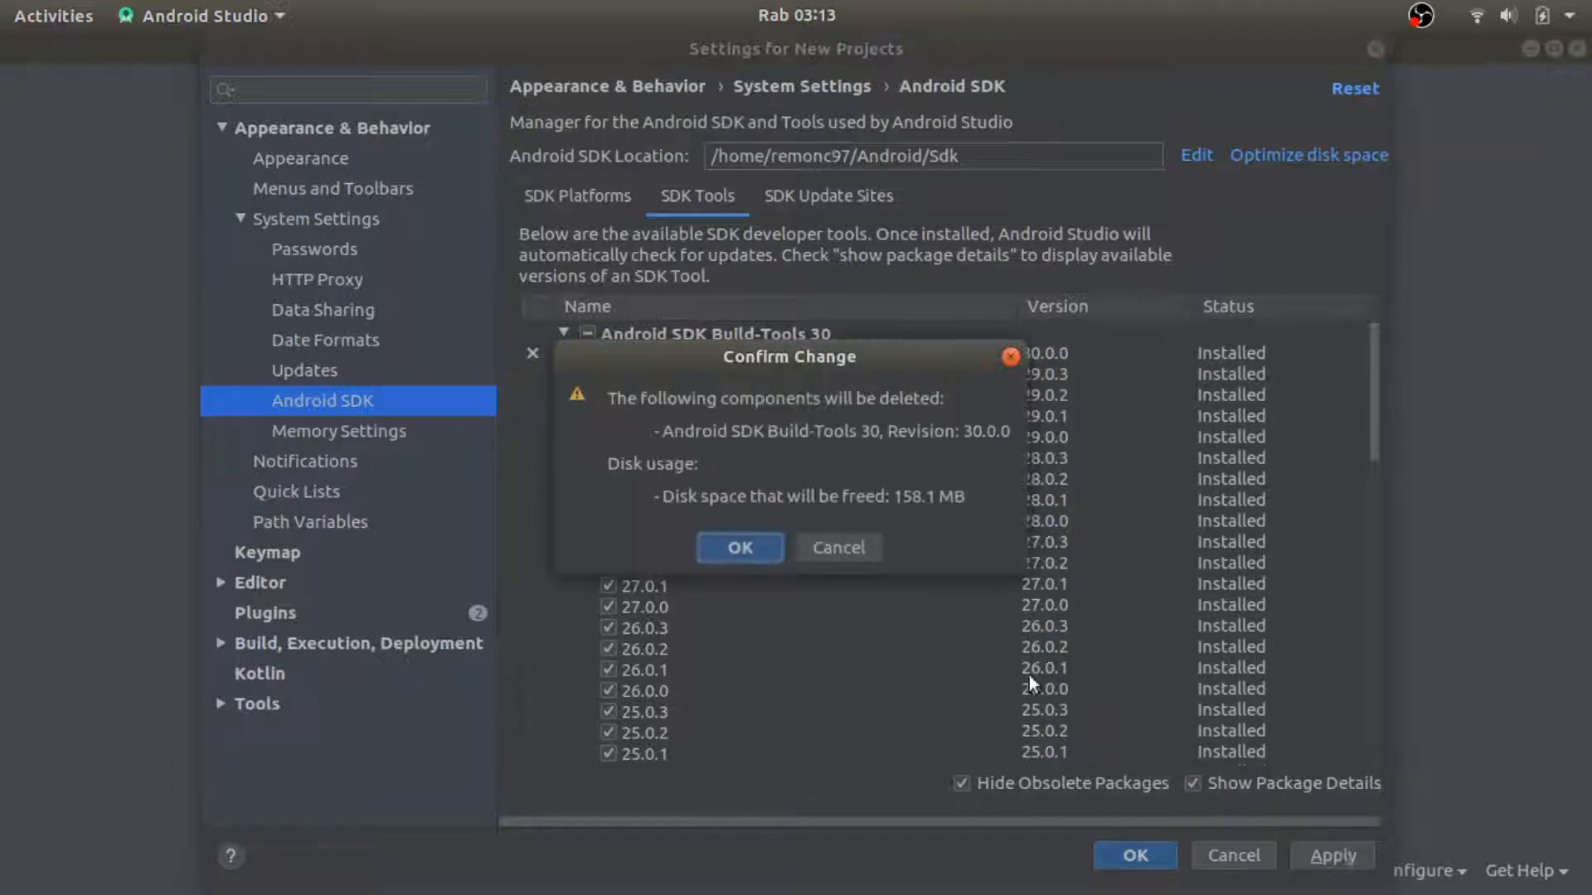
pyautogui.click(744, 549)
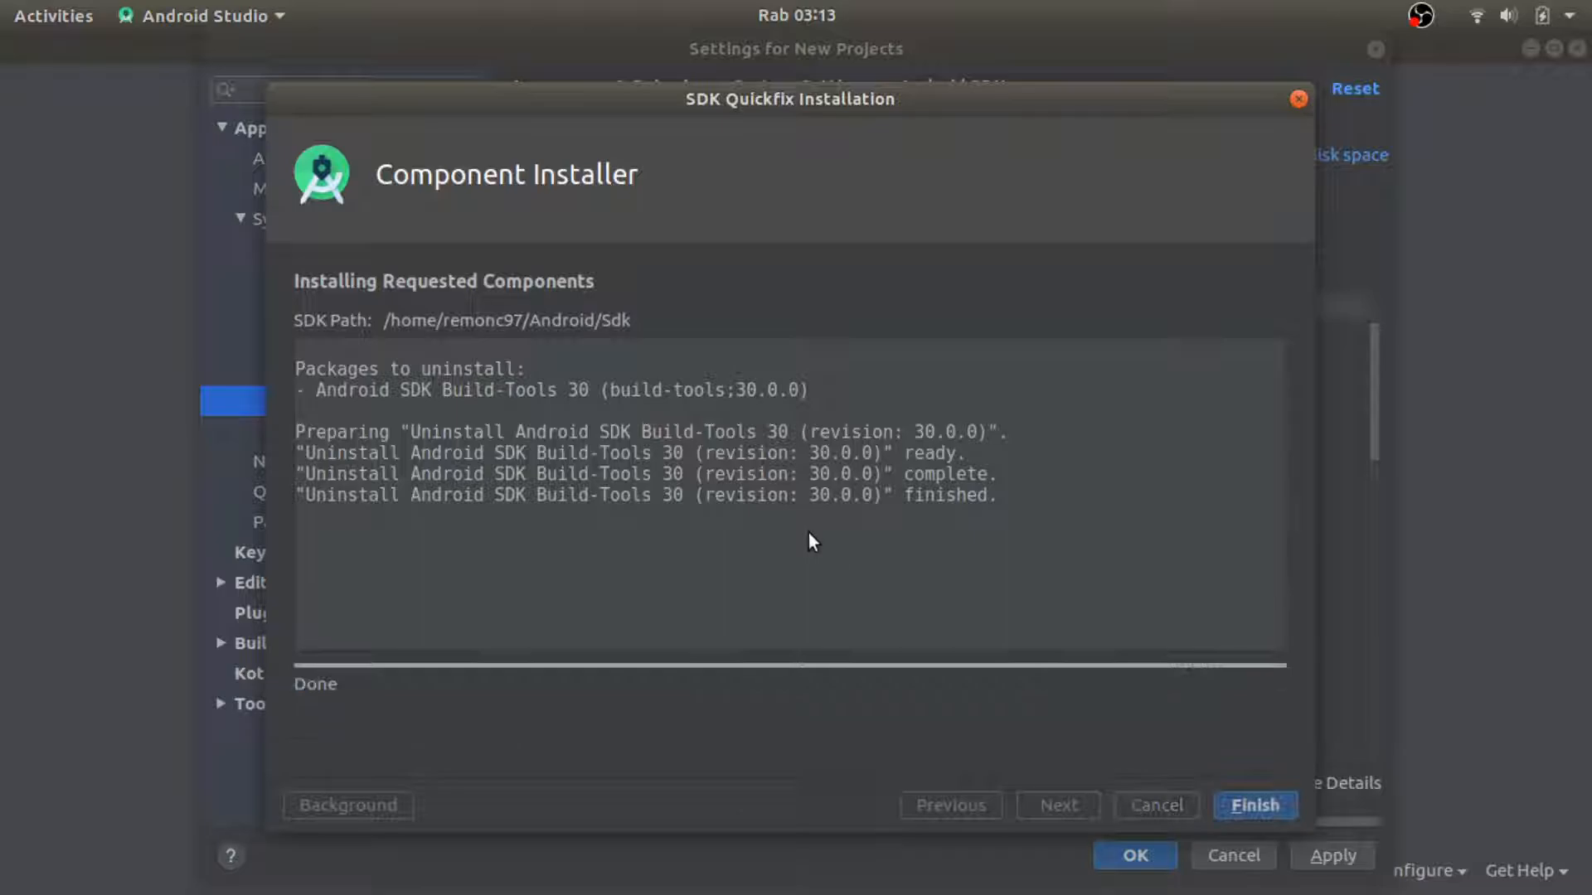
pyautogui.click(1243, 801)
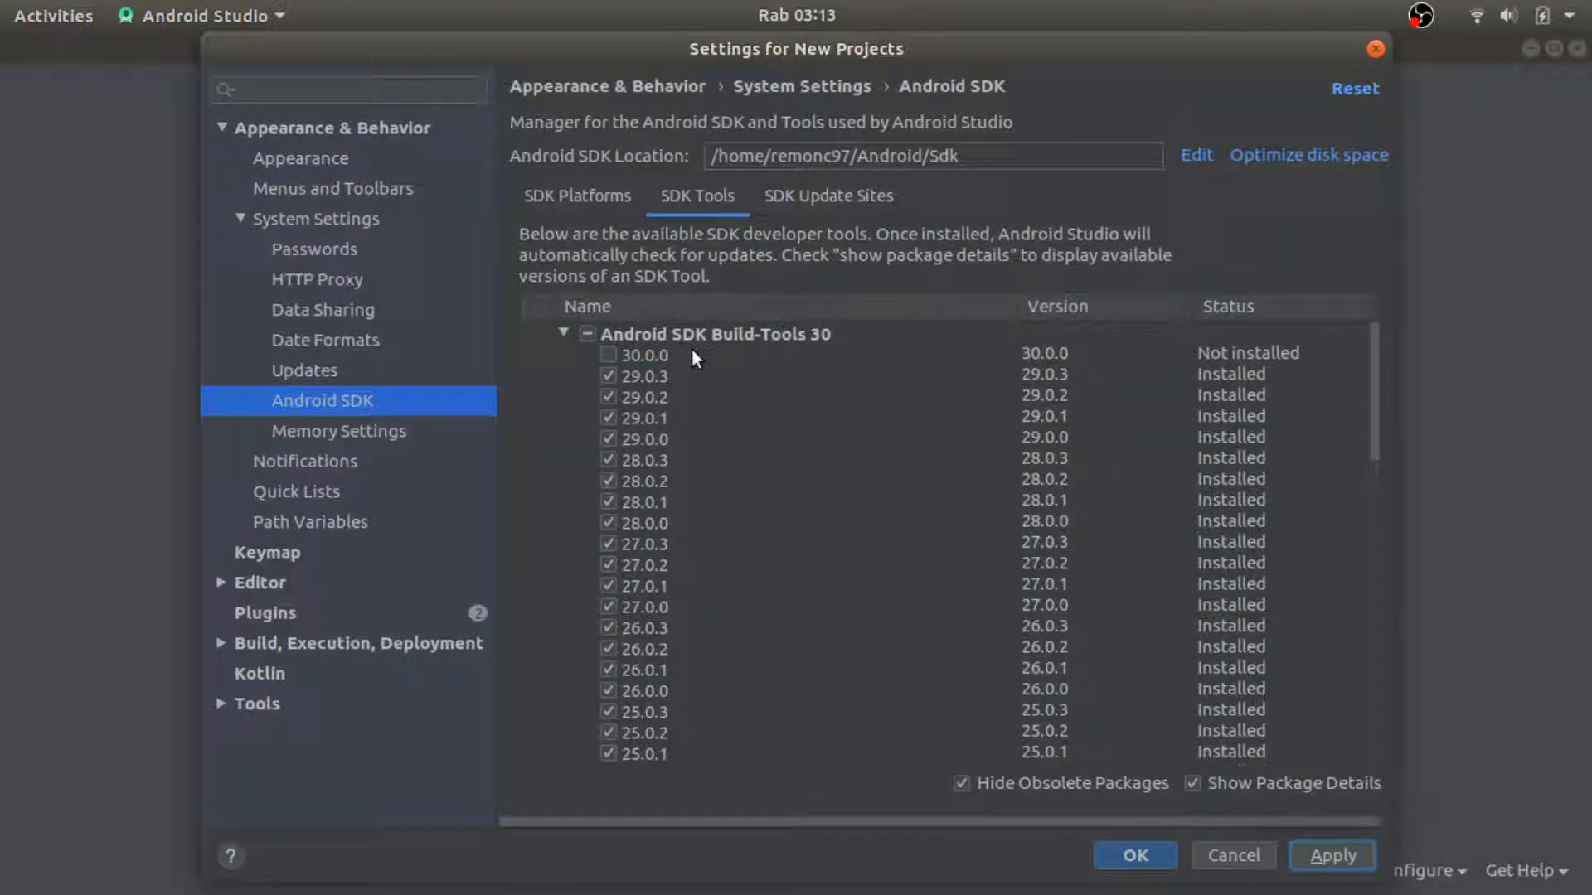
# Step: Switch to Unity's Build Settings and try to build the Android app as QUEENBee_Example_App.apk
pyautogui.hotkey('alt', 'Tab')
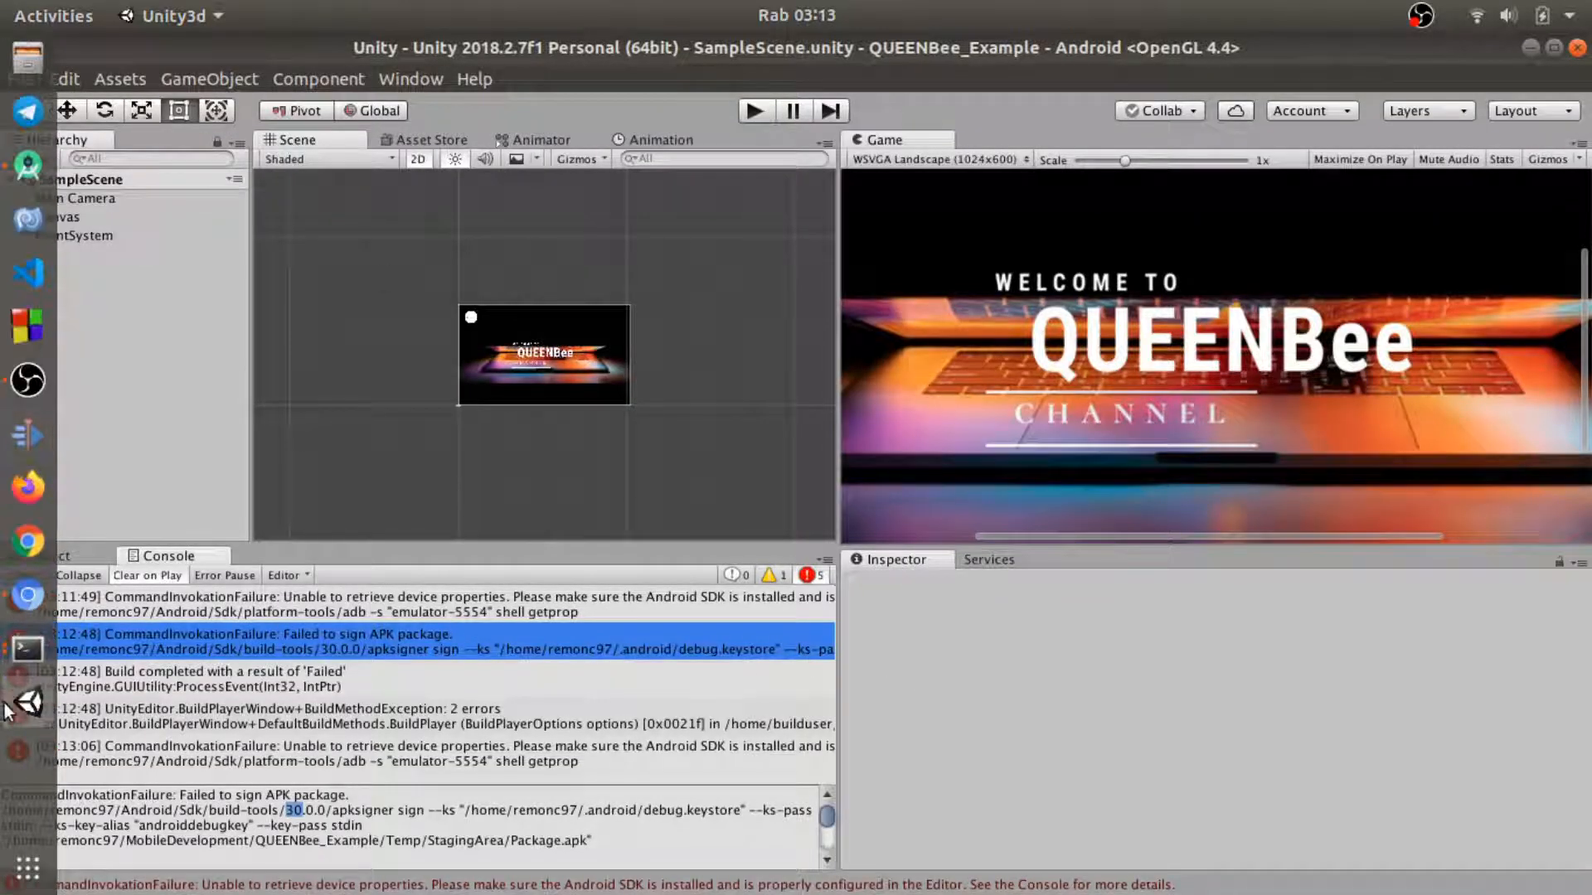
pyautogui.click(27, 702)
pyautogui.click(191, 723)
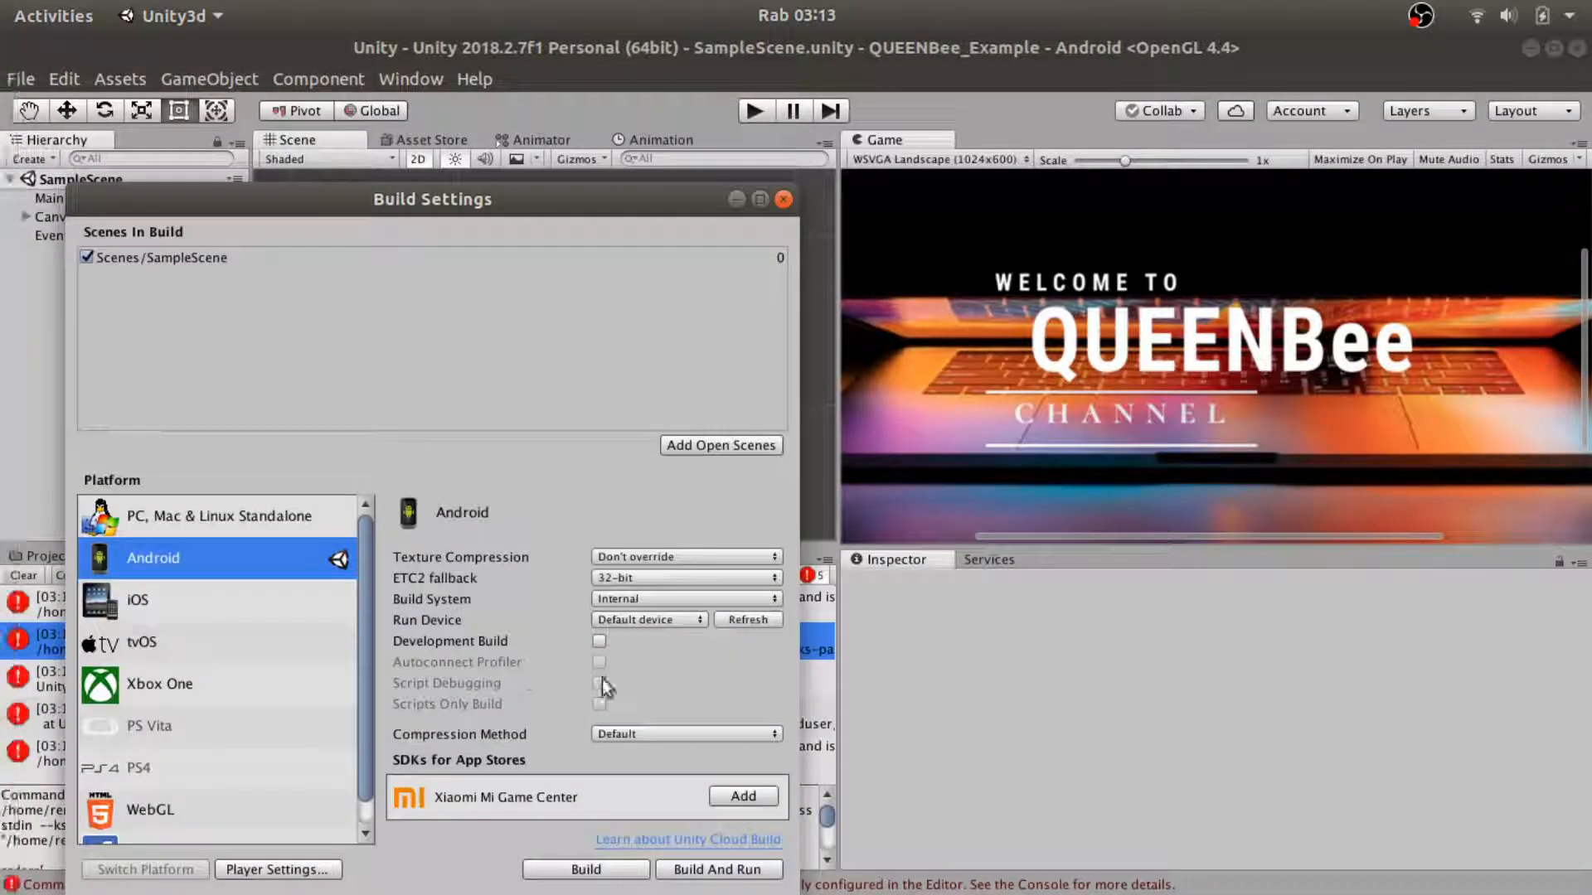
pyautogui.click(621, 870)
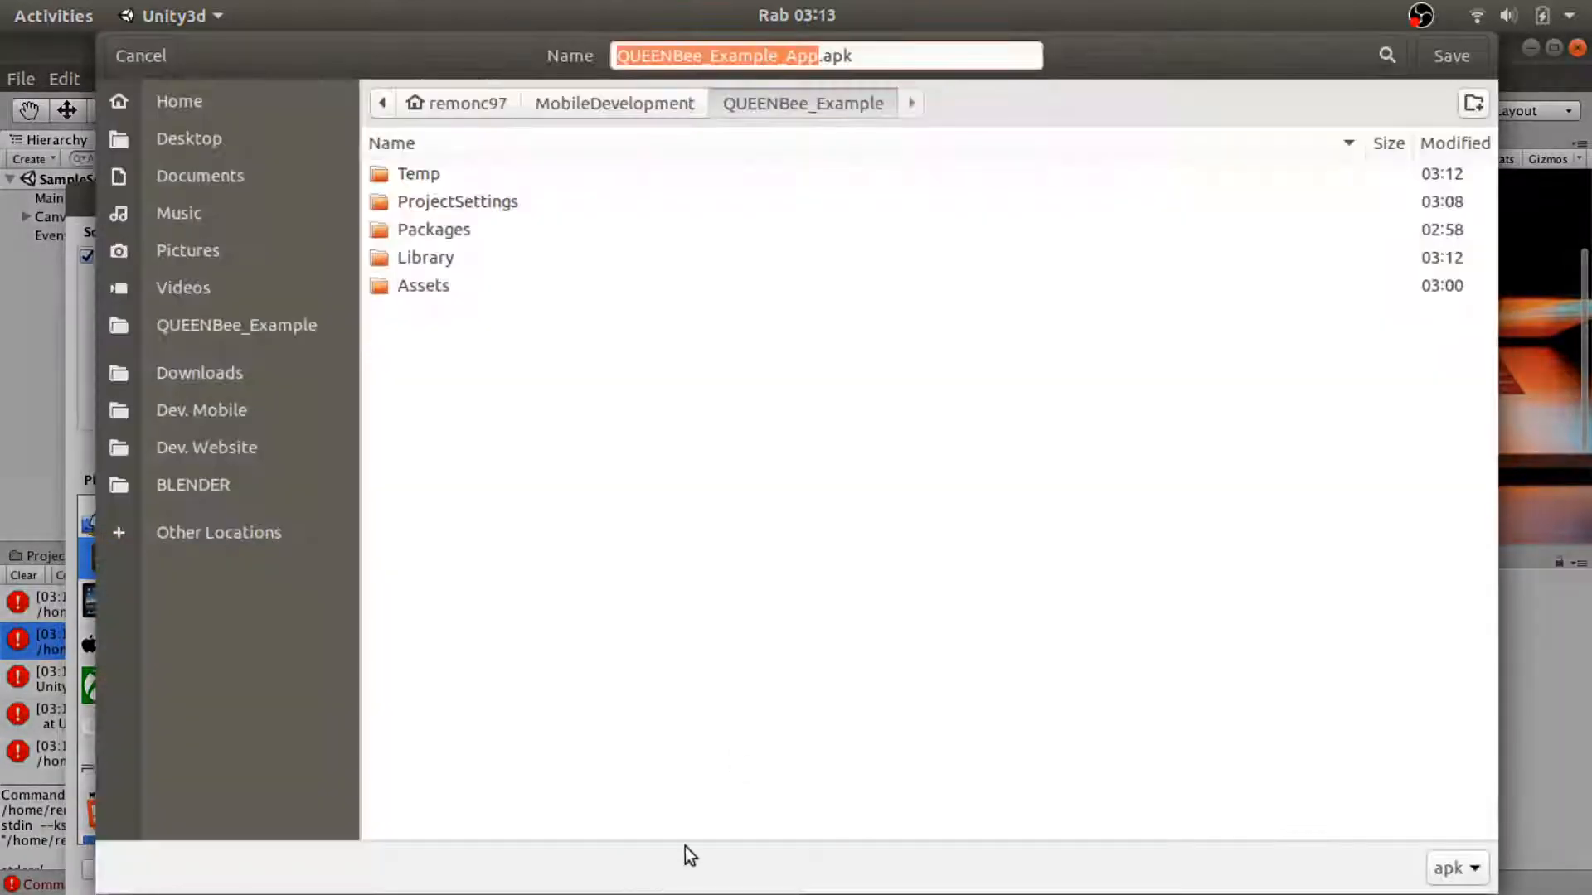
pyautogui.press('Return')
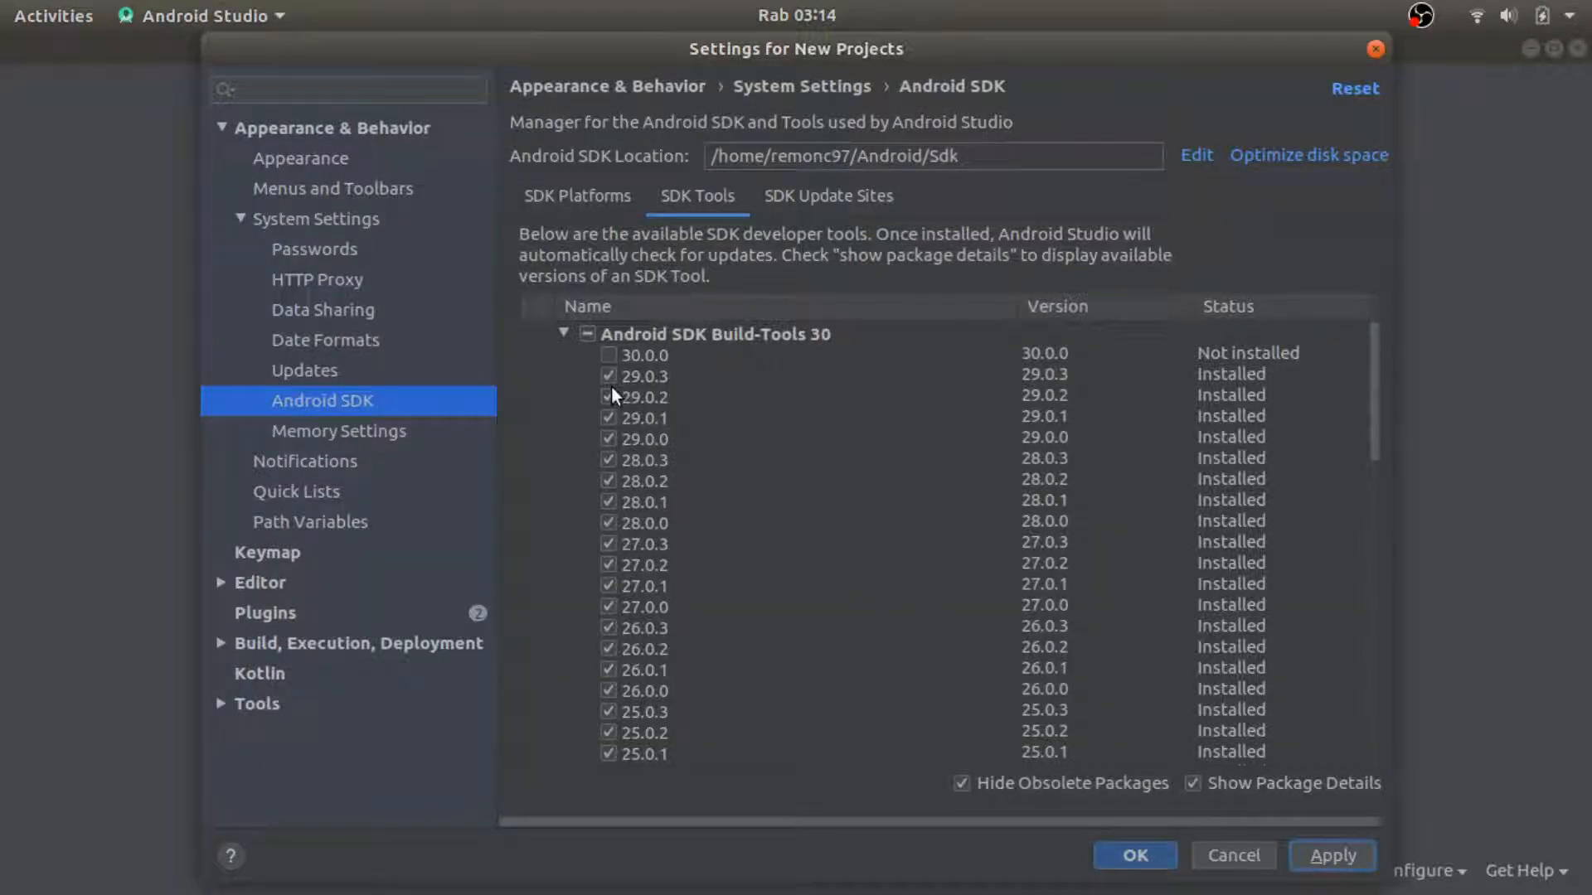
# Step: In Android Studio, uninstall all Android SDK Build-Tools versions from 29.0.3 down to 27.0.0
pyautogui.click(608, 376)
pyautogui.click(605, 396)
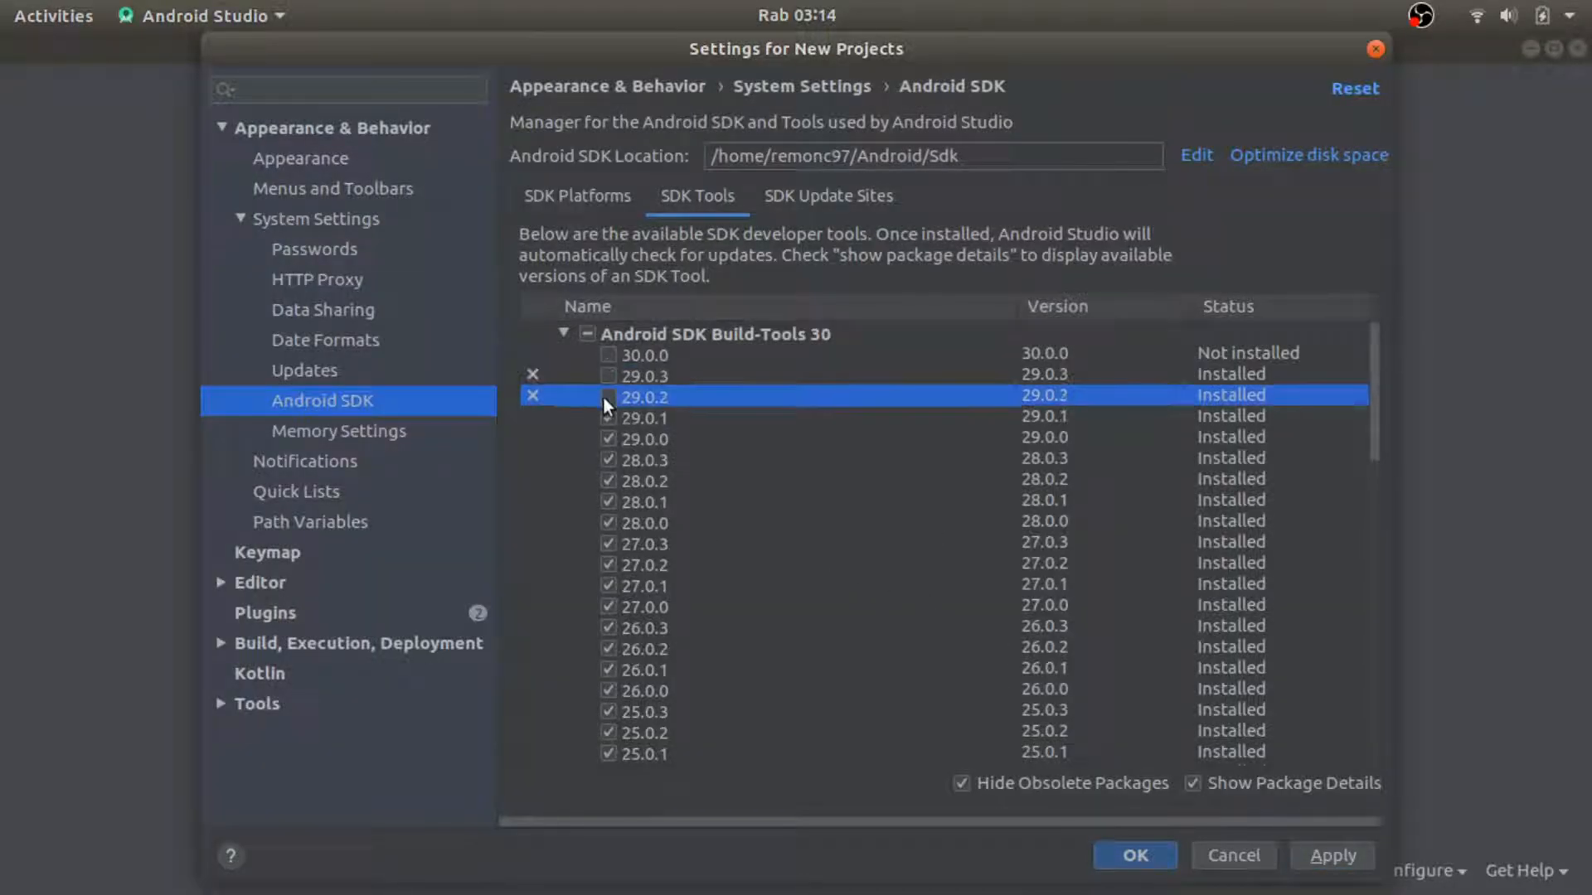
pyautogui.click(606, 418)
pyautogui.click(608, 439)
pyautogui.click(609, 459)
pyautogui.click(608, 481)
pyautogui.click(609, 501)
pyautogui.click(605, 522)
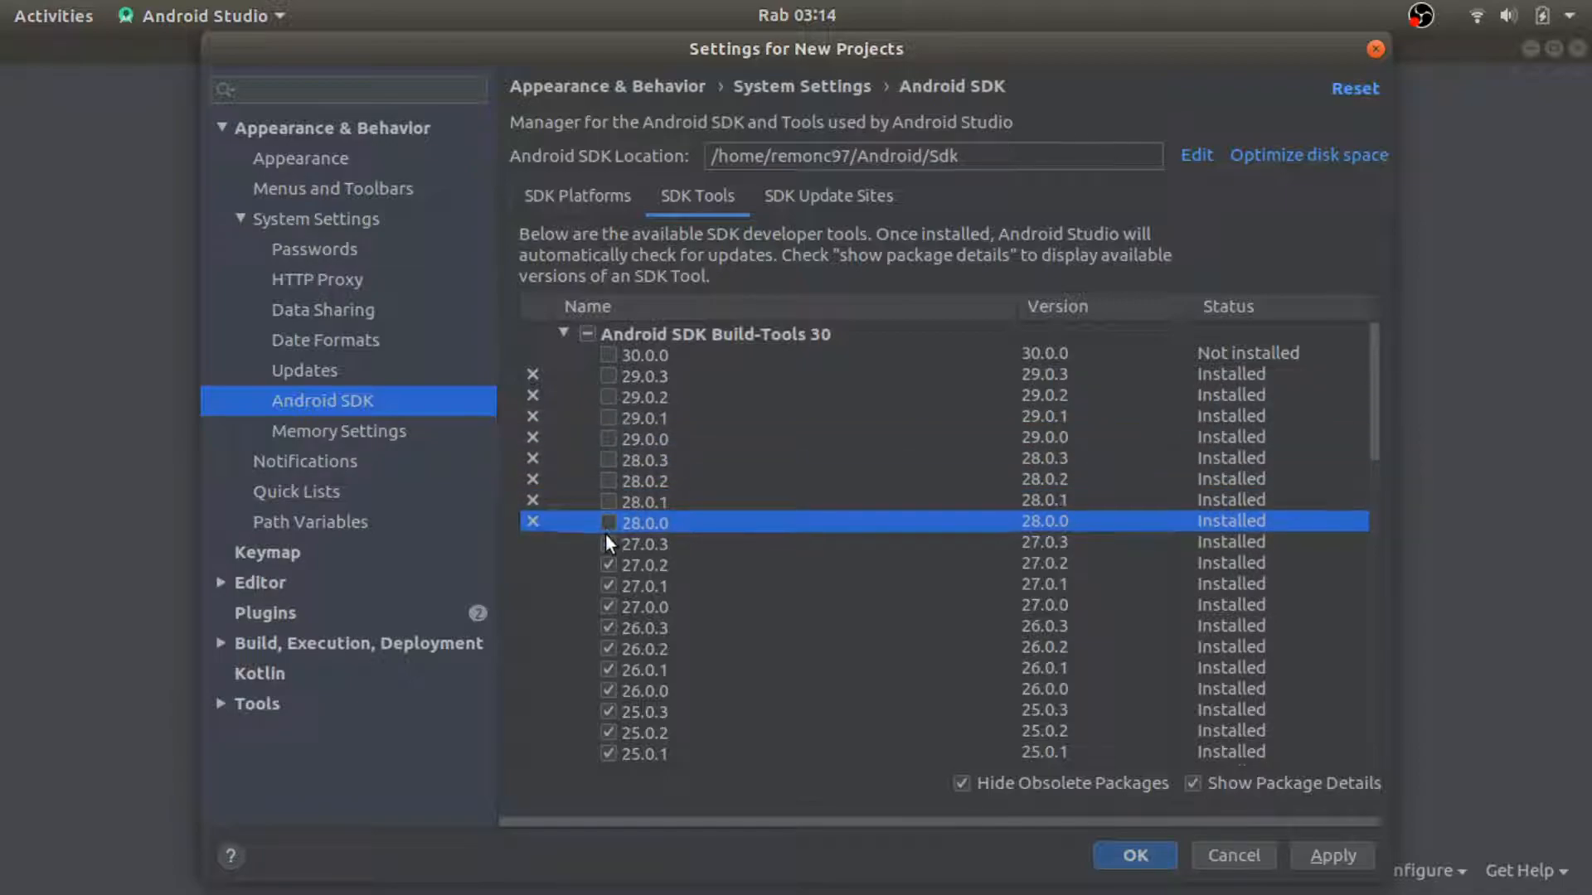
pyautogui.click(605, 543)
pyautogui.click(605, 562)
pyautogui.click(605, 585)
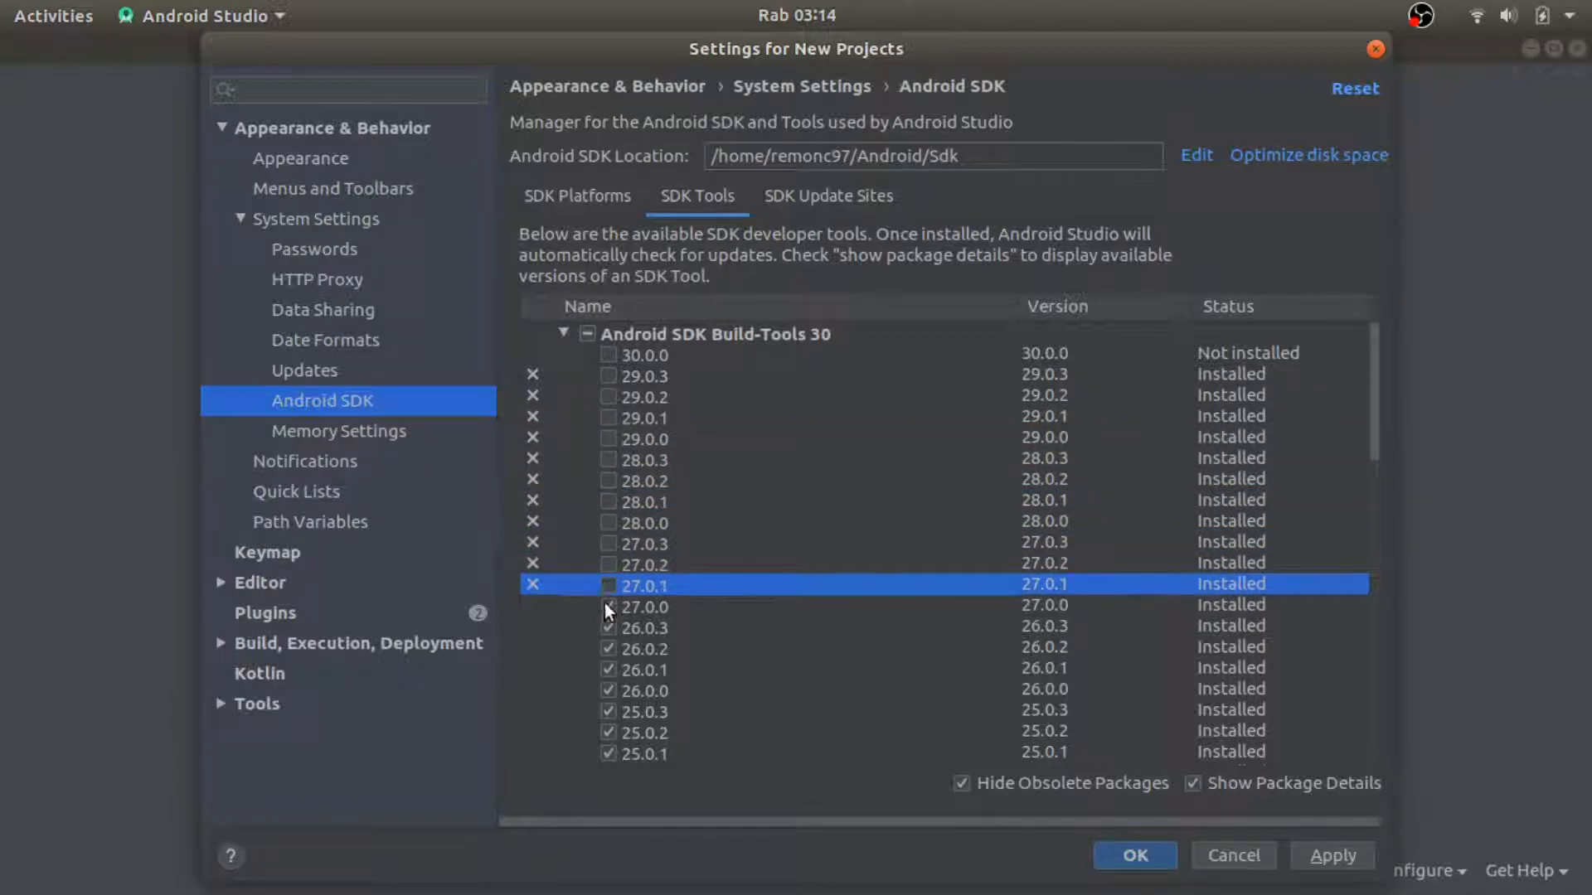
pyautogui.click(606, 606)
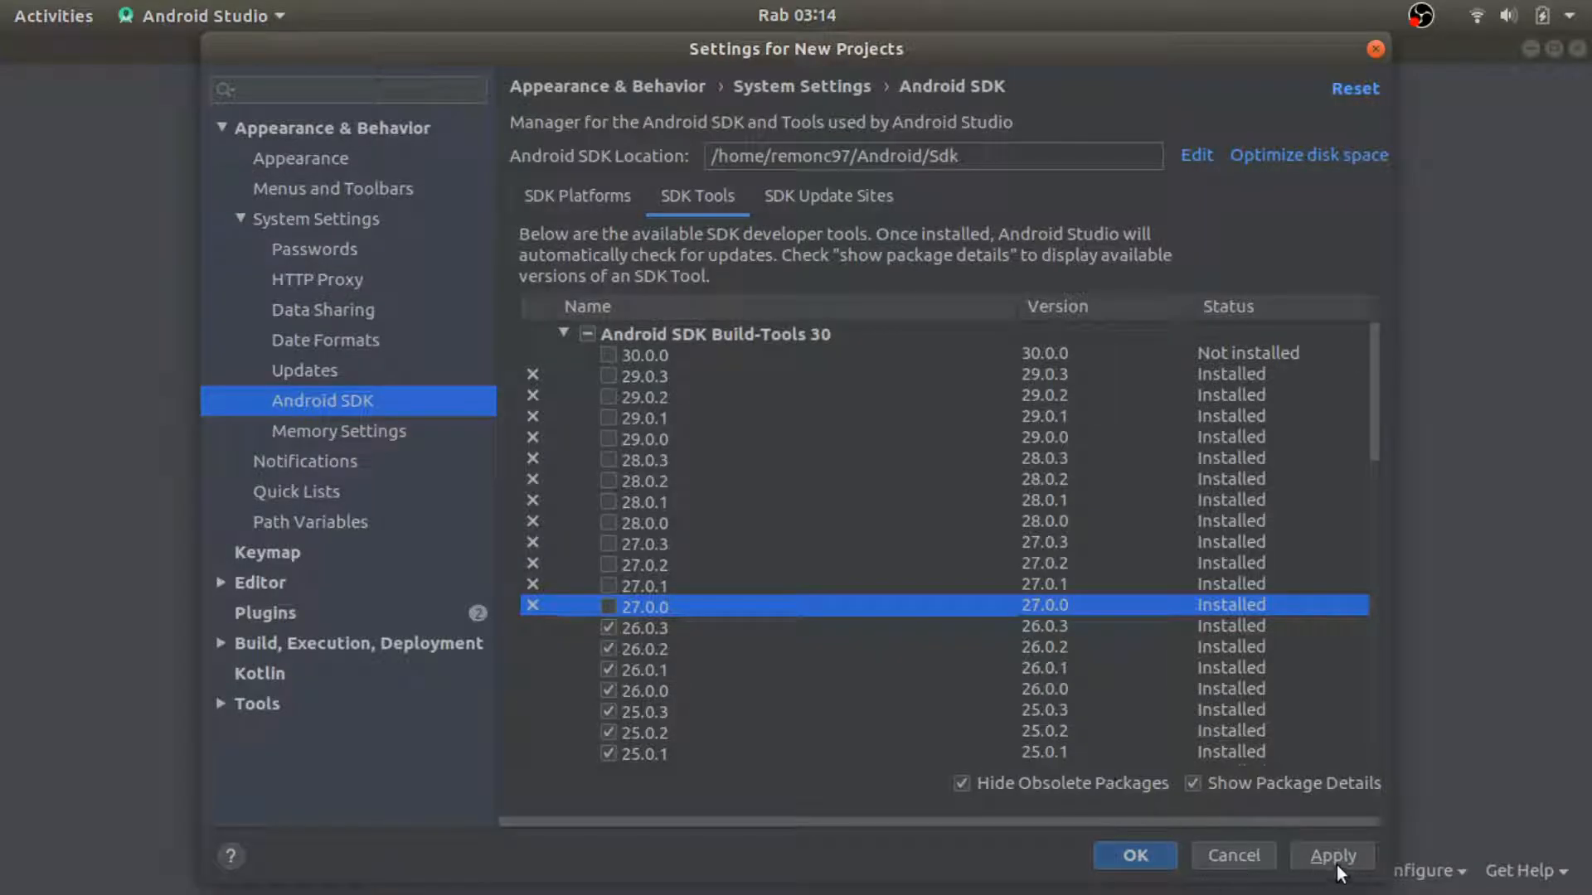
pyautogui.click(1333, 857)
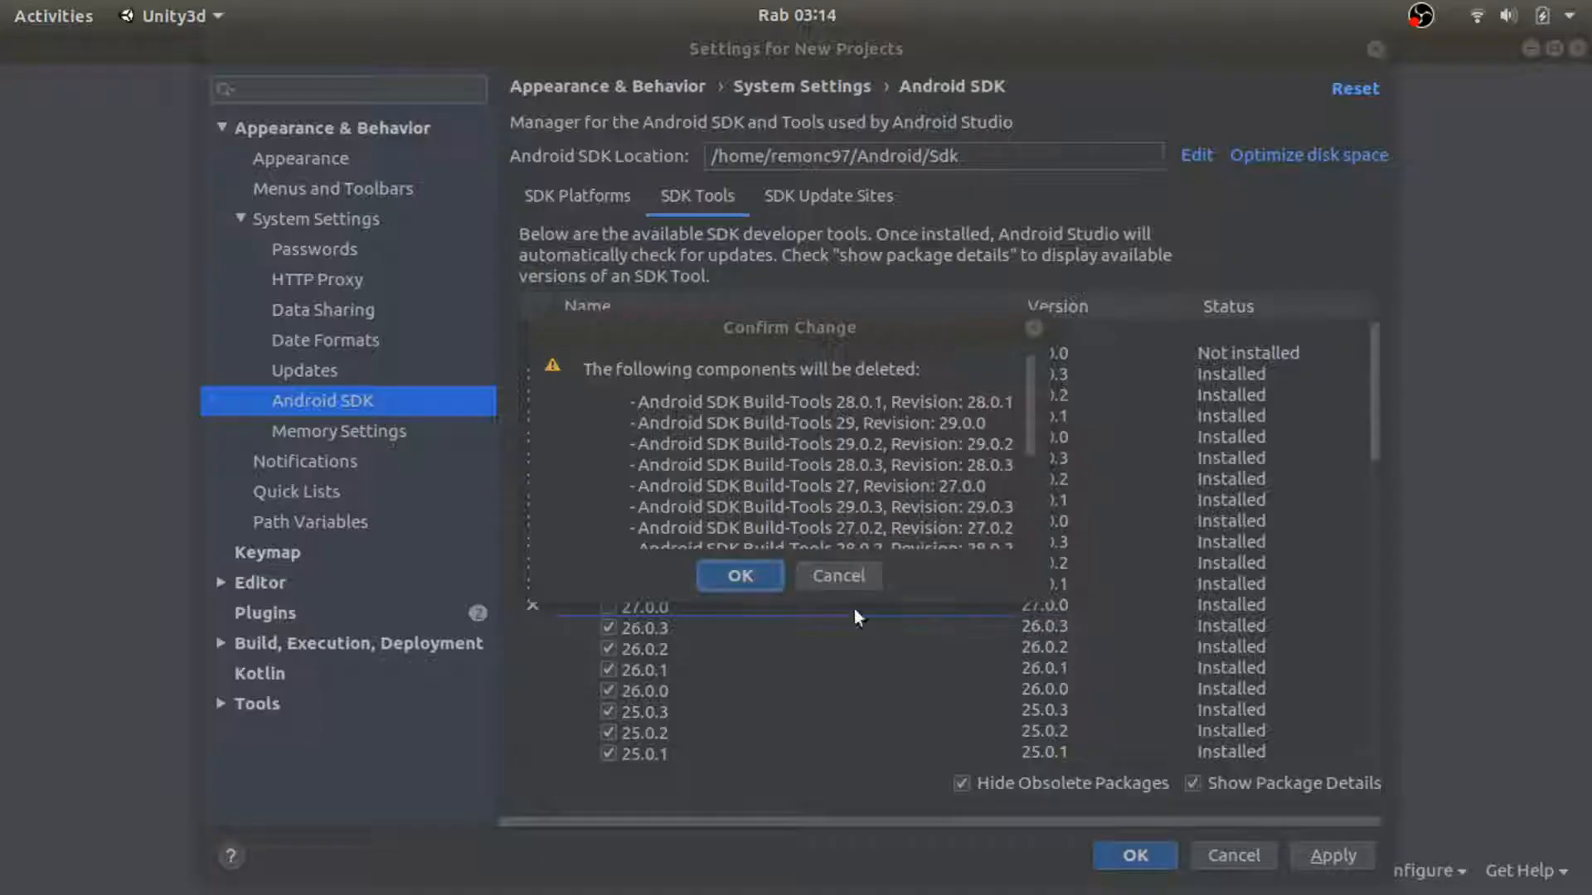
pyautogui.click(757, 578)
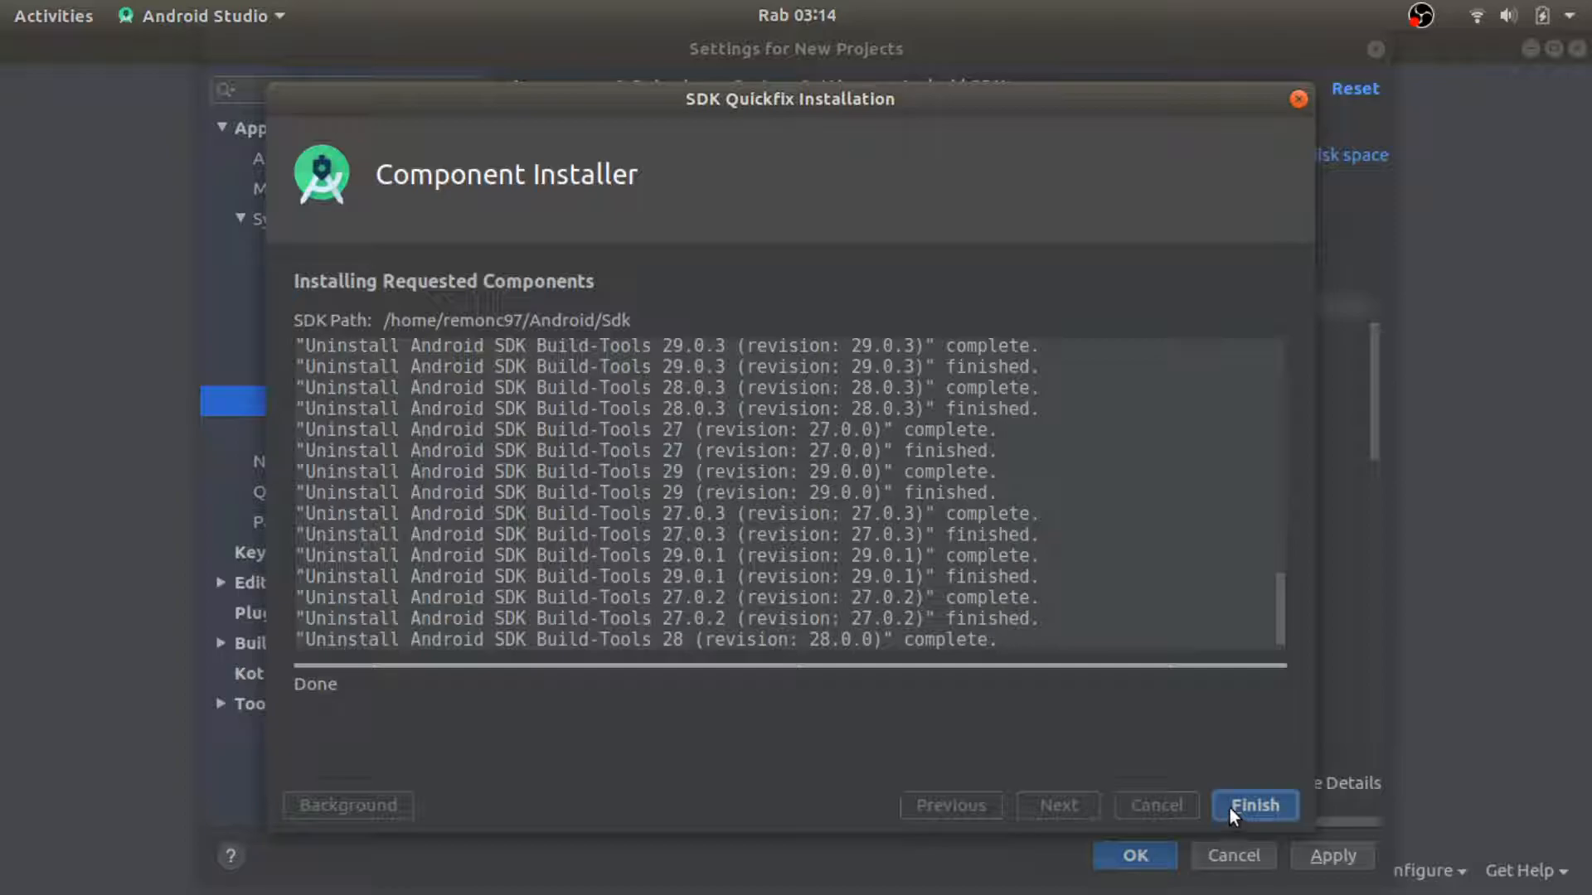
pyautogui.click(1230, 807)
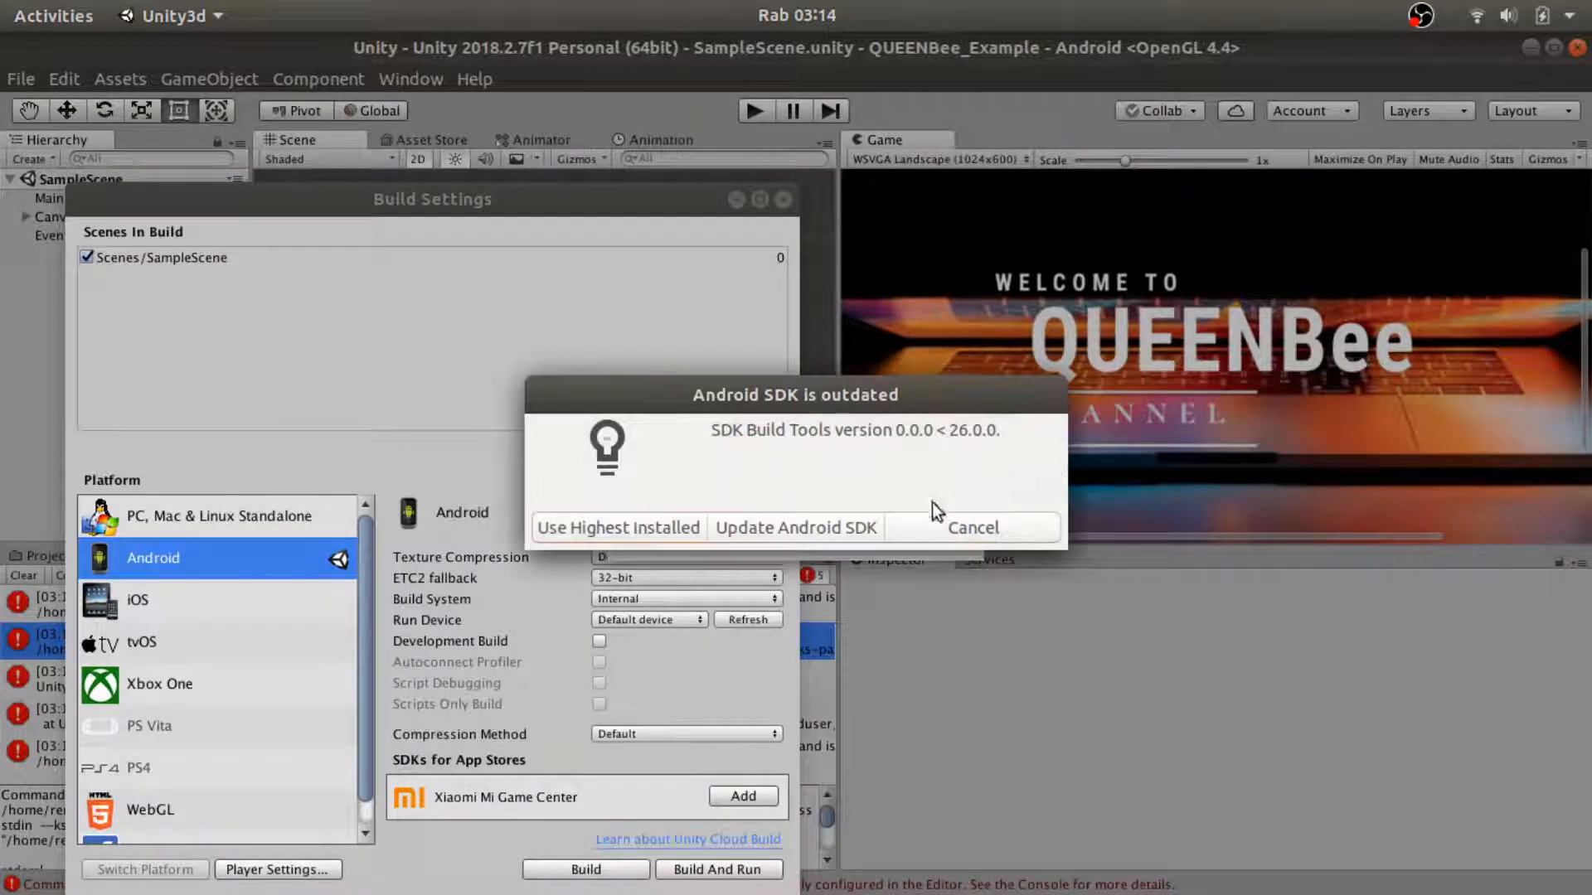
# Step: Cancel the outdated SDK prompt in Unity, try the APK build again, cancel the prompt and close Build Settings
pyautogui.click(963, 526)
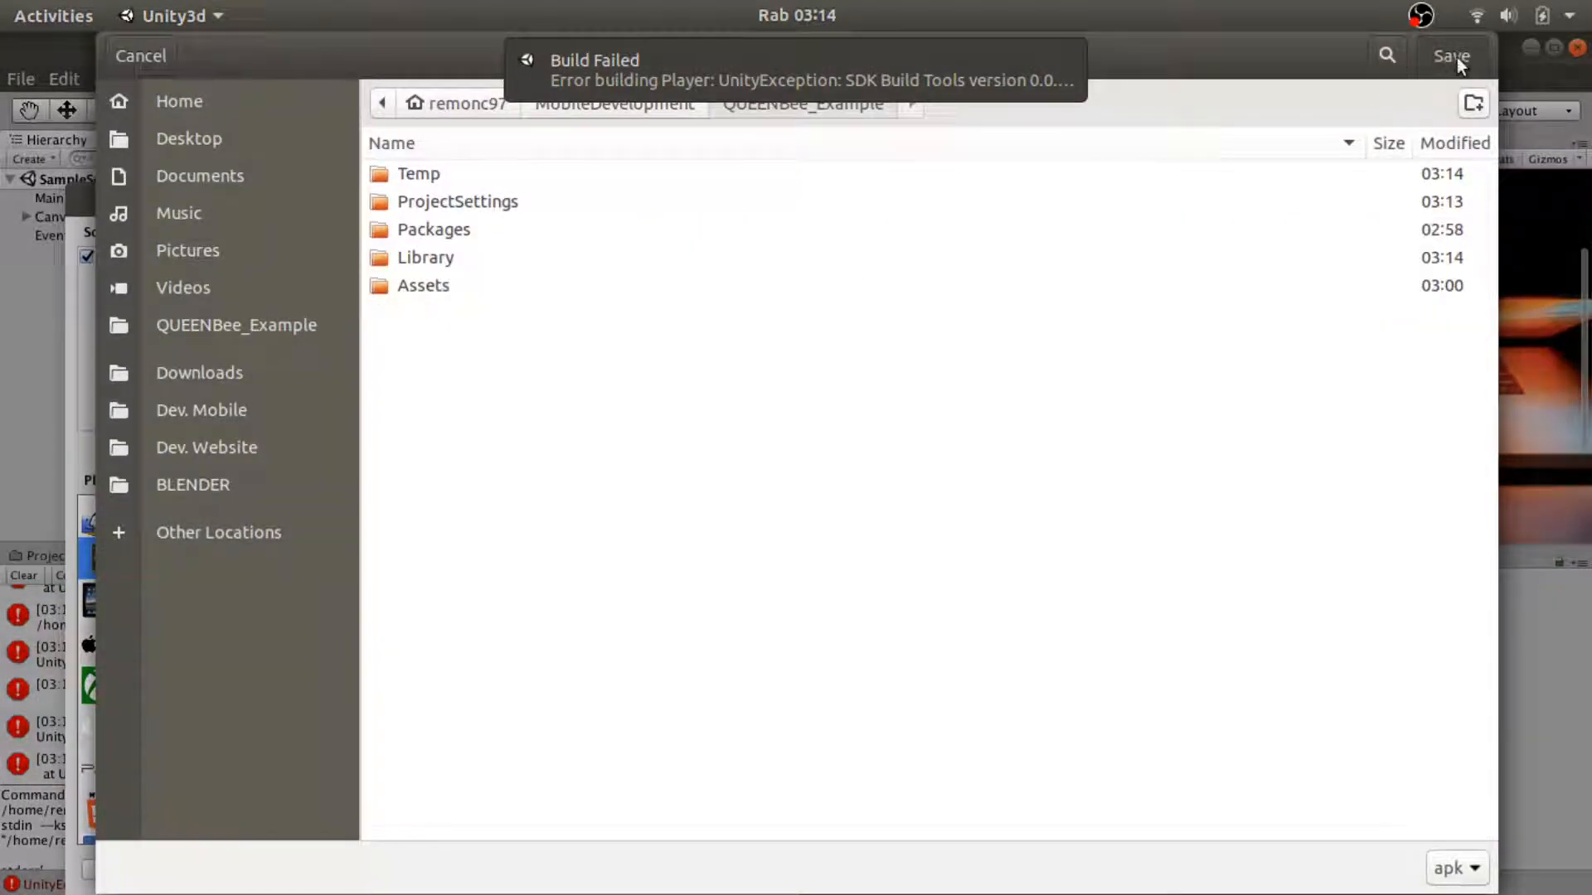
pyautogui.click(1453, 51)
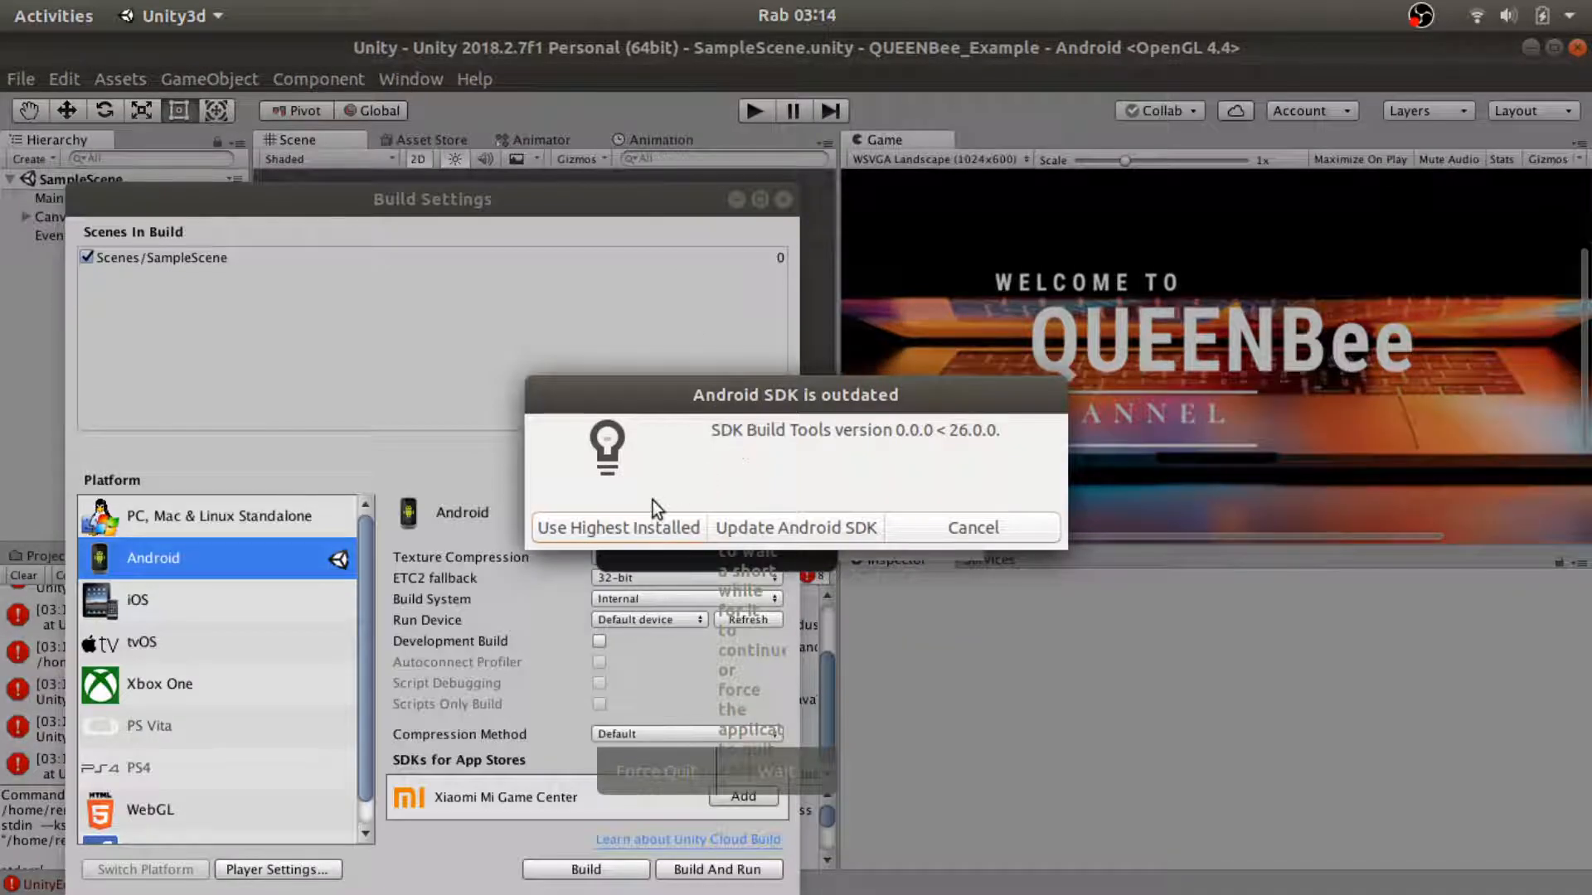
pyautogui.click(912, 527)
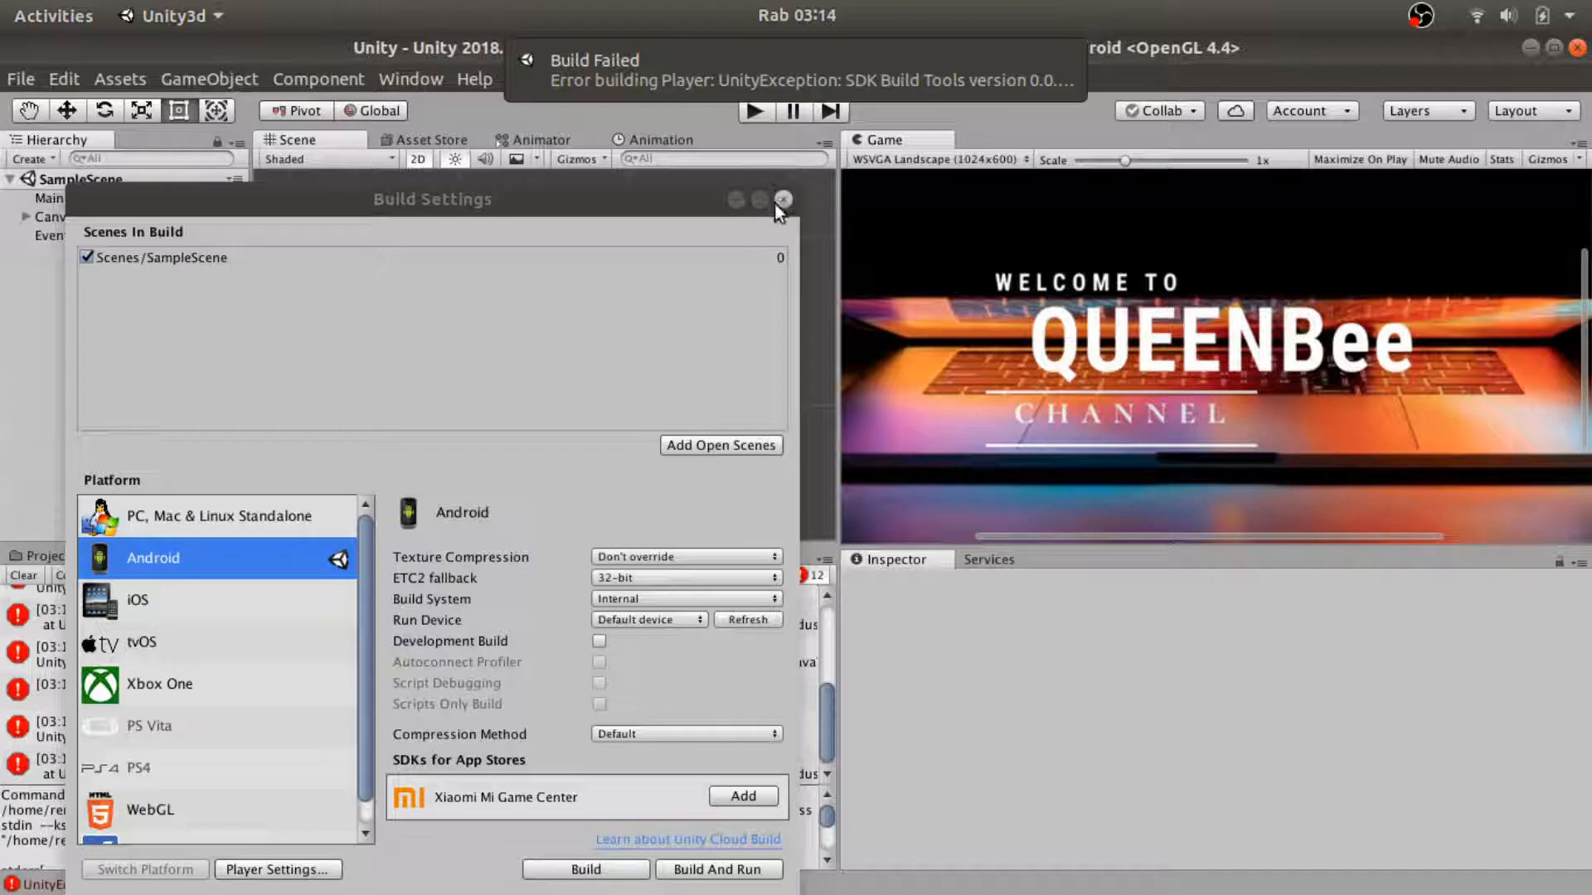
pyautogui.click(777, 204)
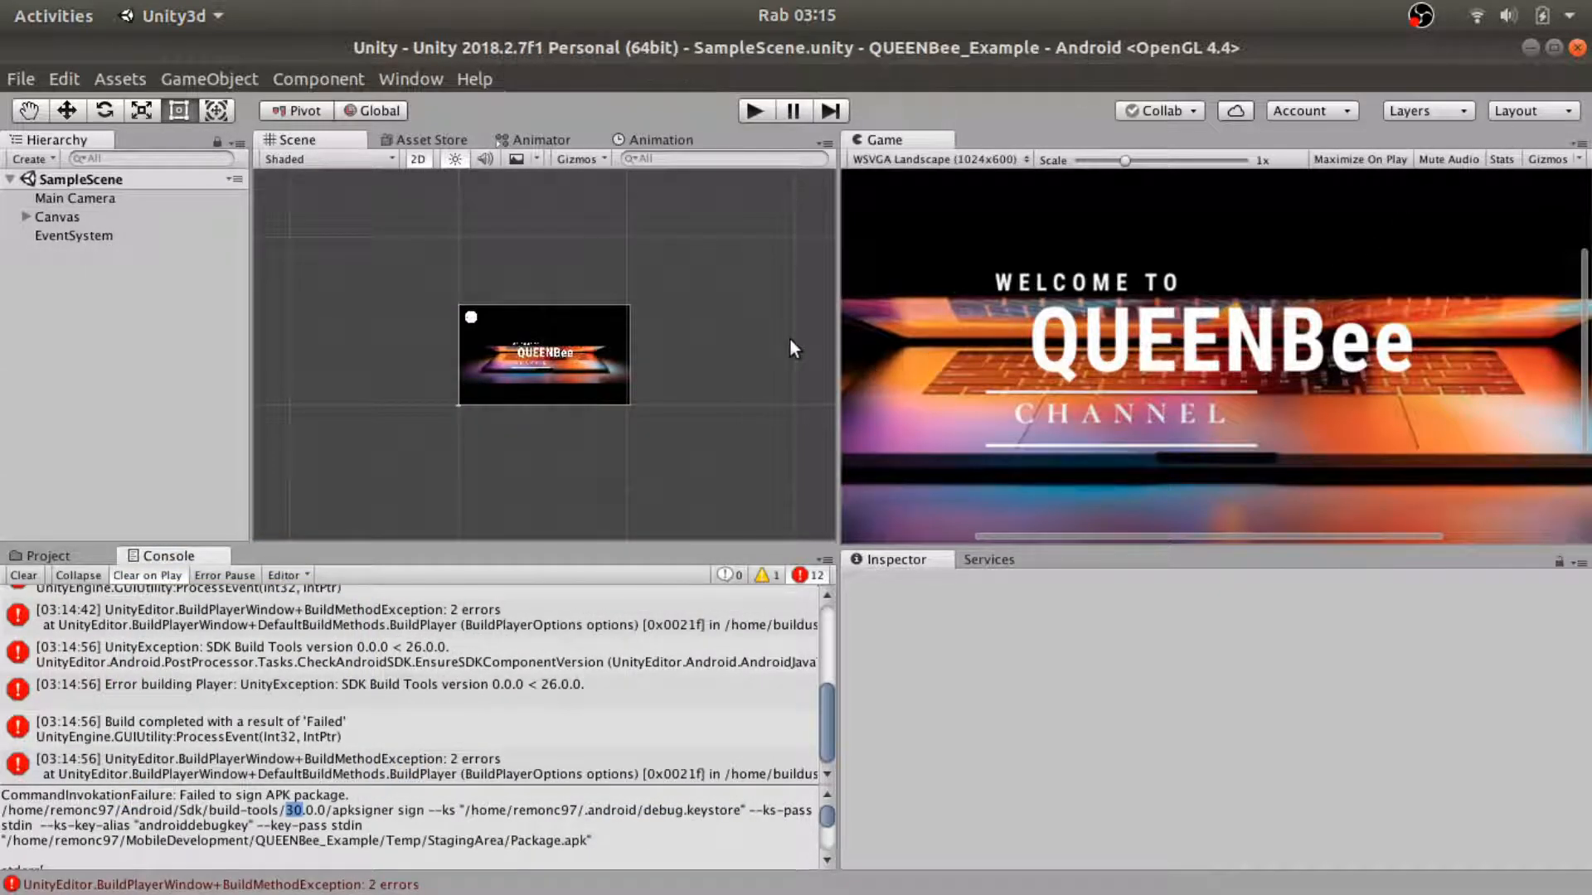
# Step: Confirm and close Android Studio's SDK settings, and reopen the QUEENBee_Example project in Unity
pyautogui.hotkey('alt', 'Tab')
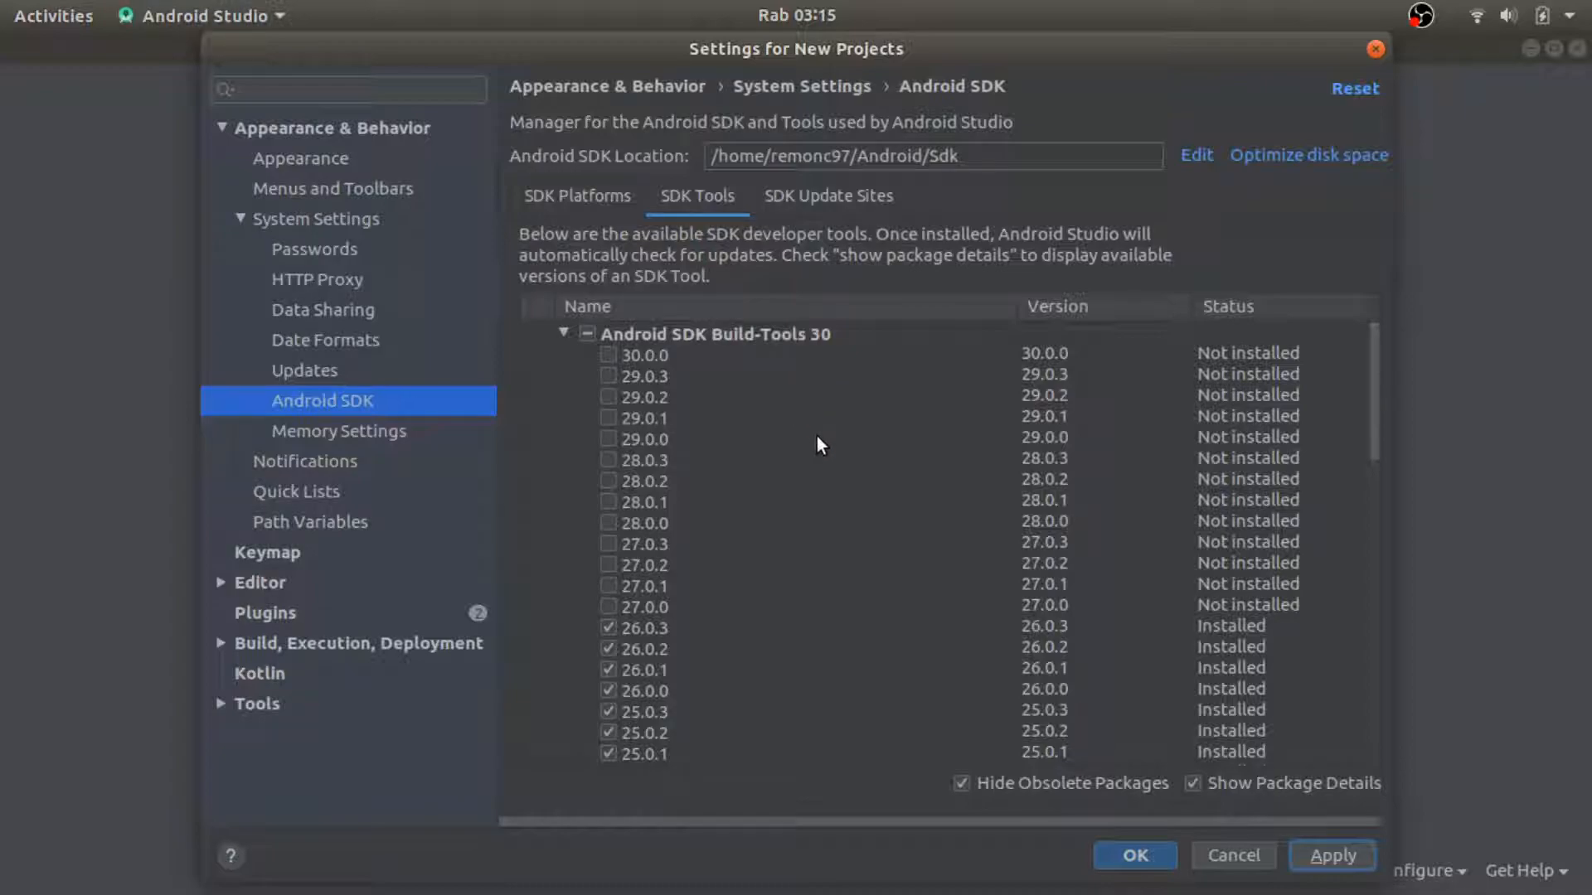
pyautogui.click(1132, 849)
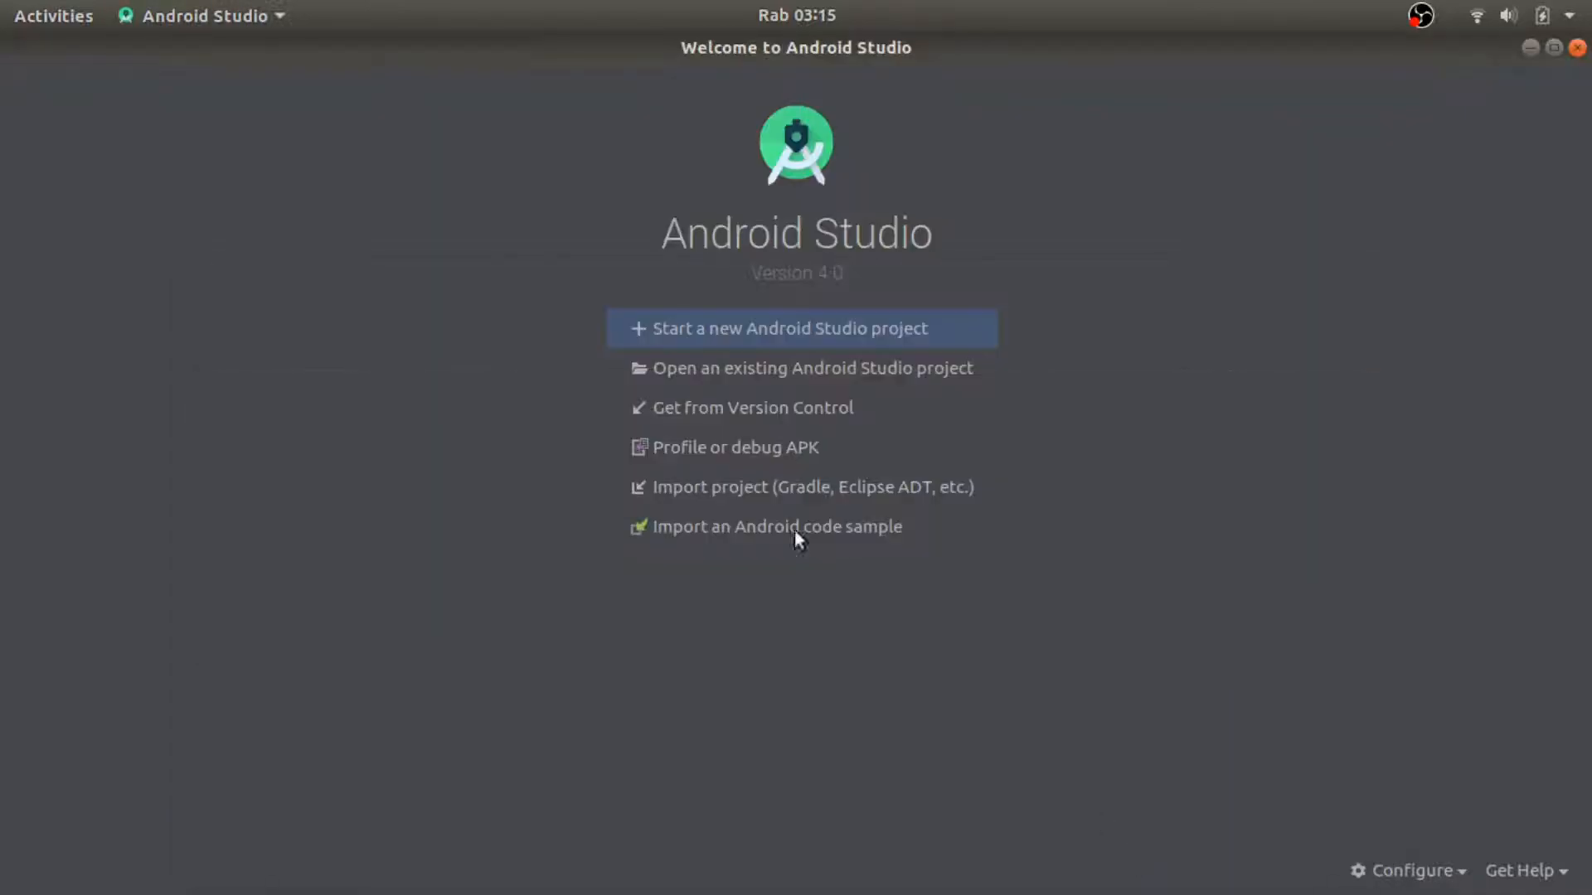
pyautogui.hotkey('alt', 'Tab')
pyautogui.hotkey('alt', 'Tab')
pyautogui.press('Up')
pyautogui.press('Return')
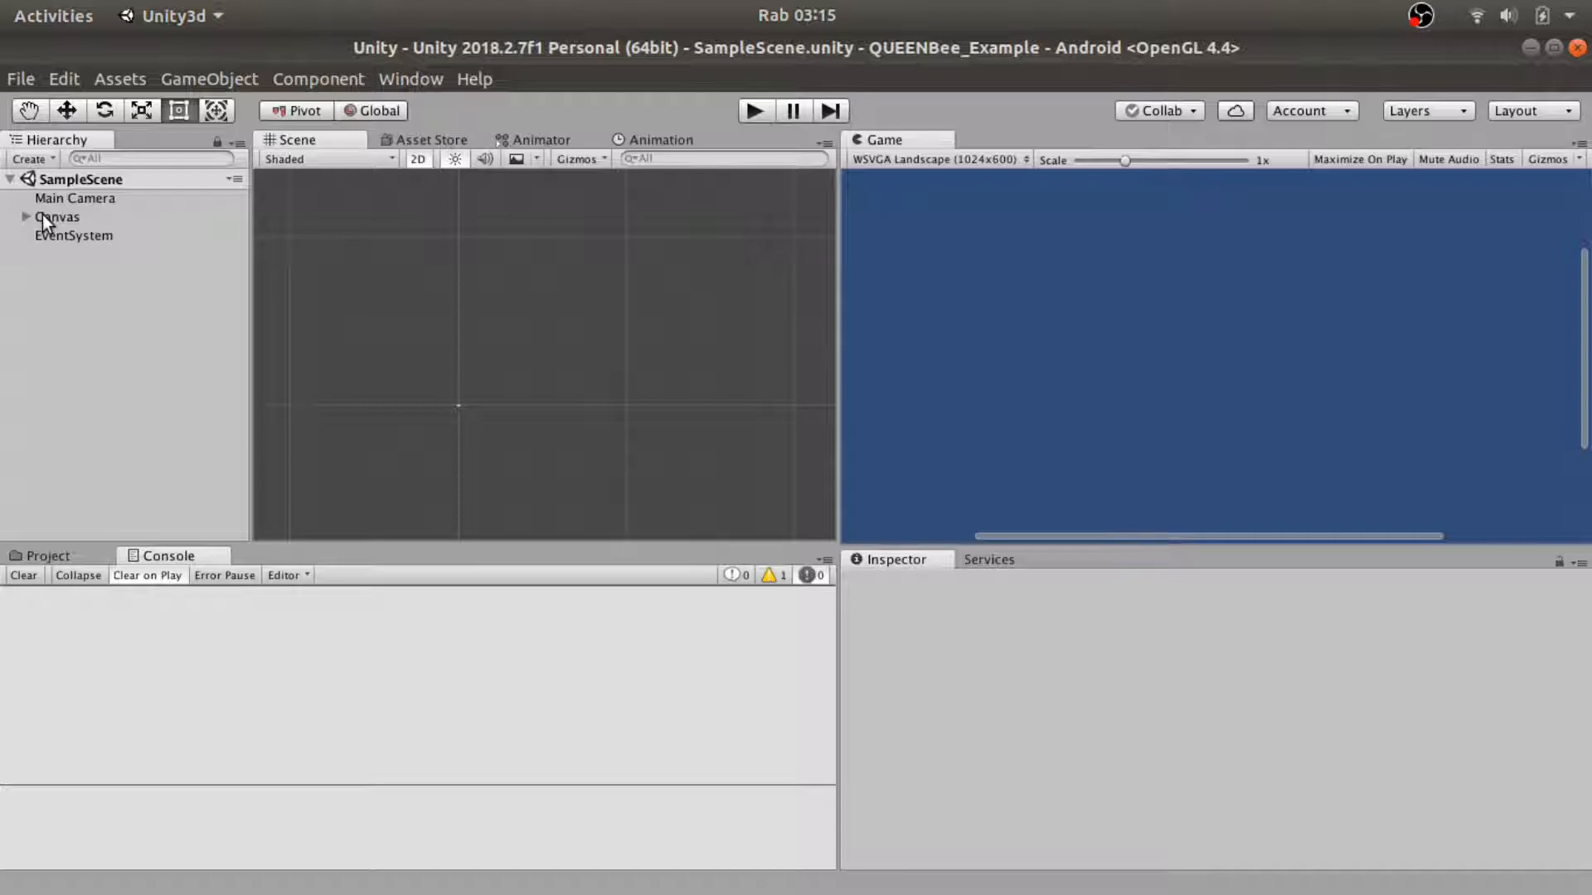
# Step: Select the Canvas in SampleScene and build the Android app into the project folder as QUEENBee_Example_App.apk
pyautogui.click(43, 215)
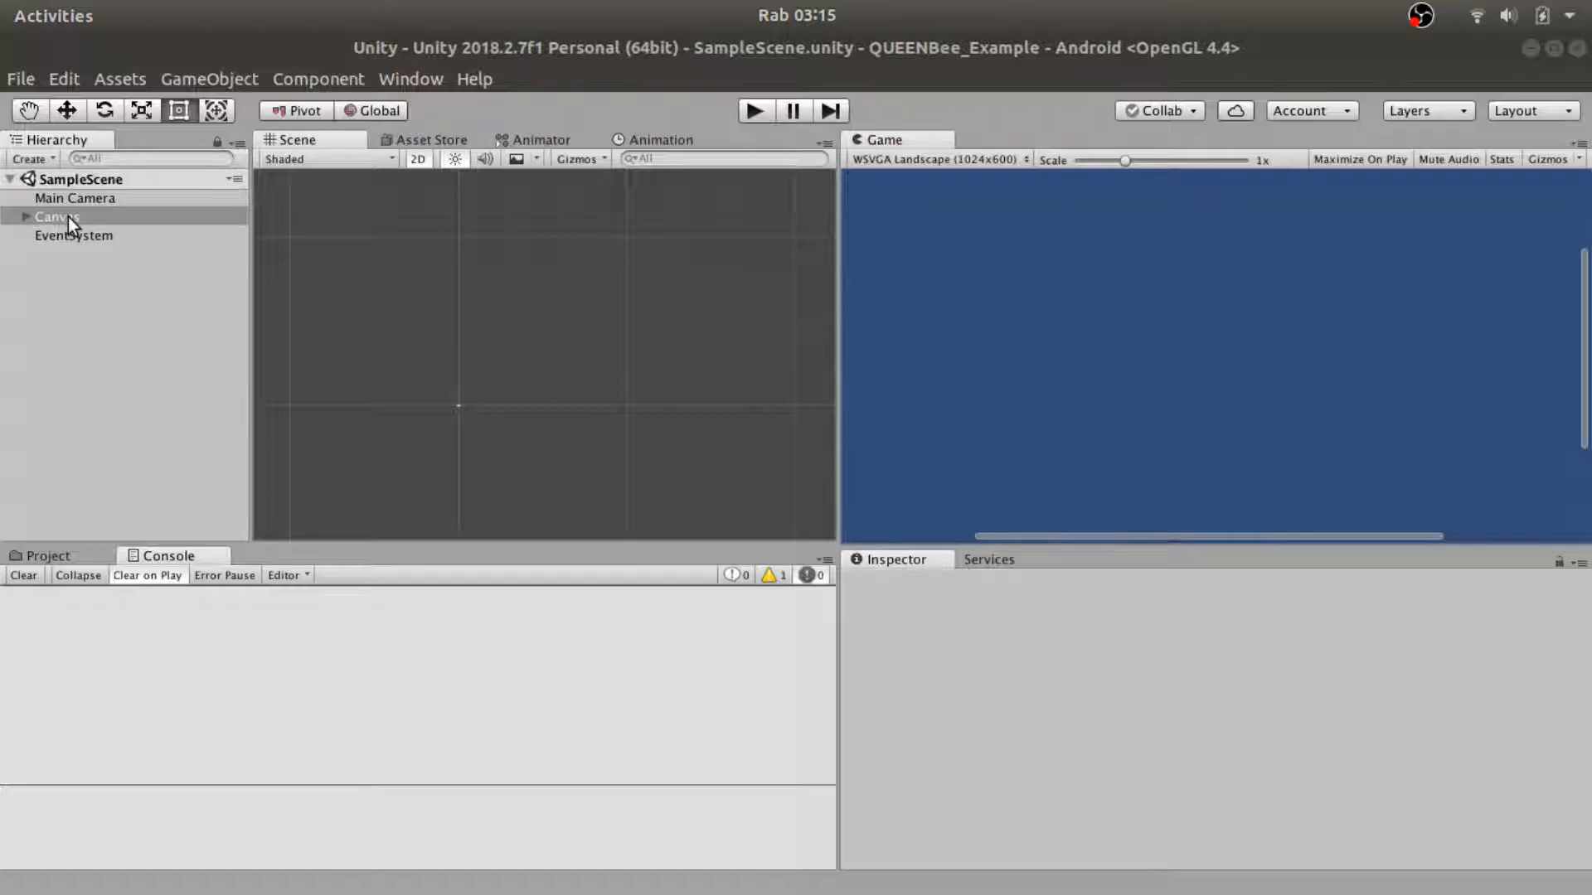
pyautogui.click(68, 217)
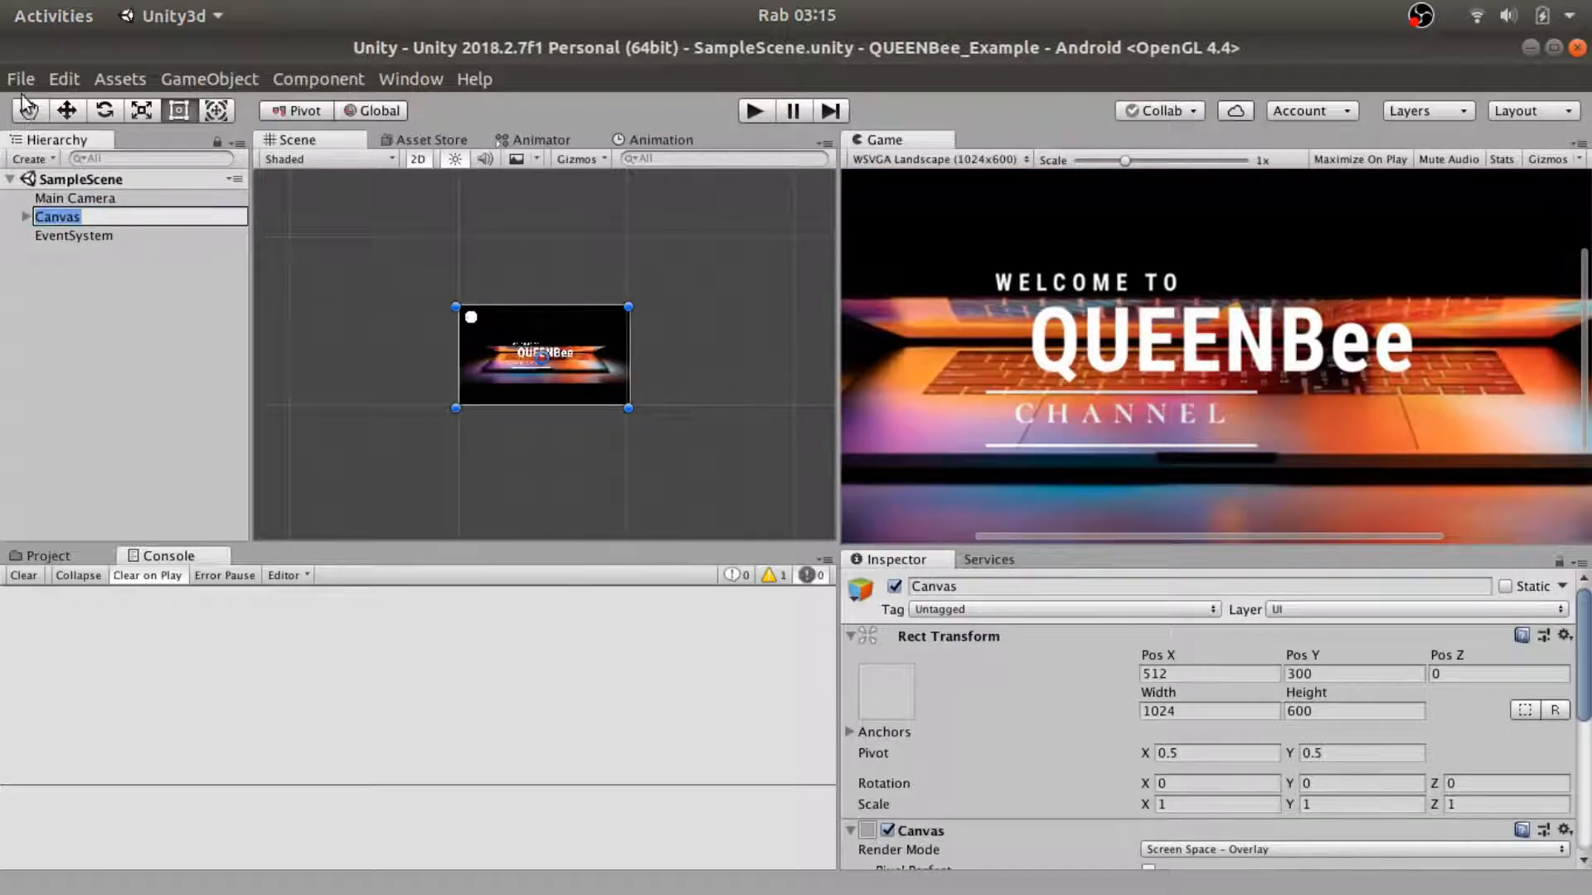
pyautogui.click(21, 79)
pyautogui.click(103, 312)
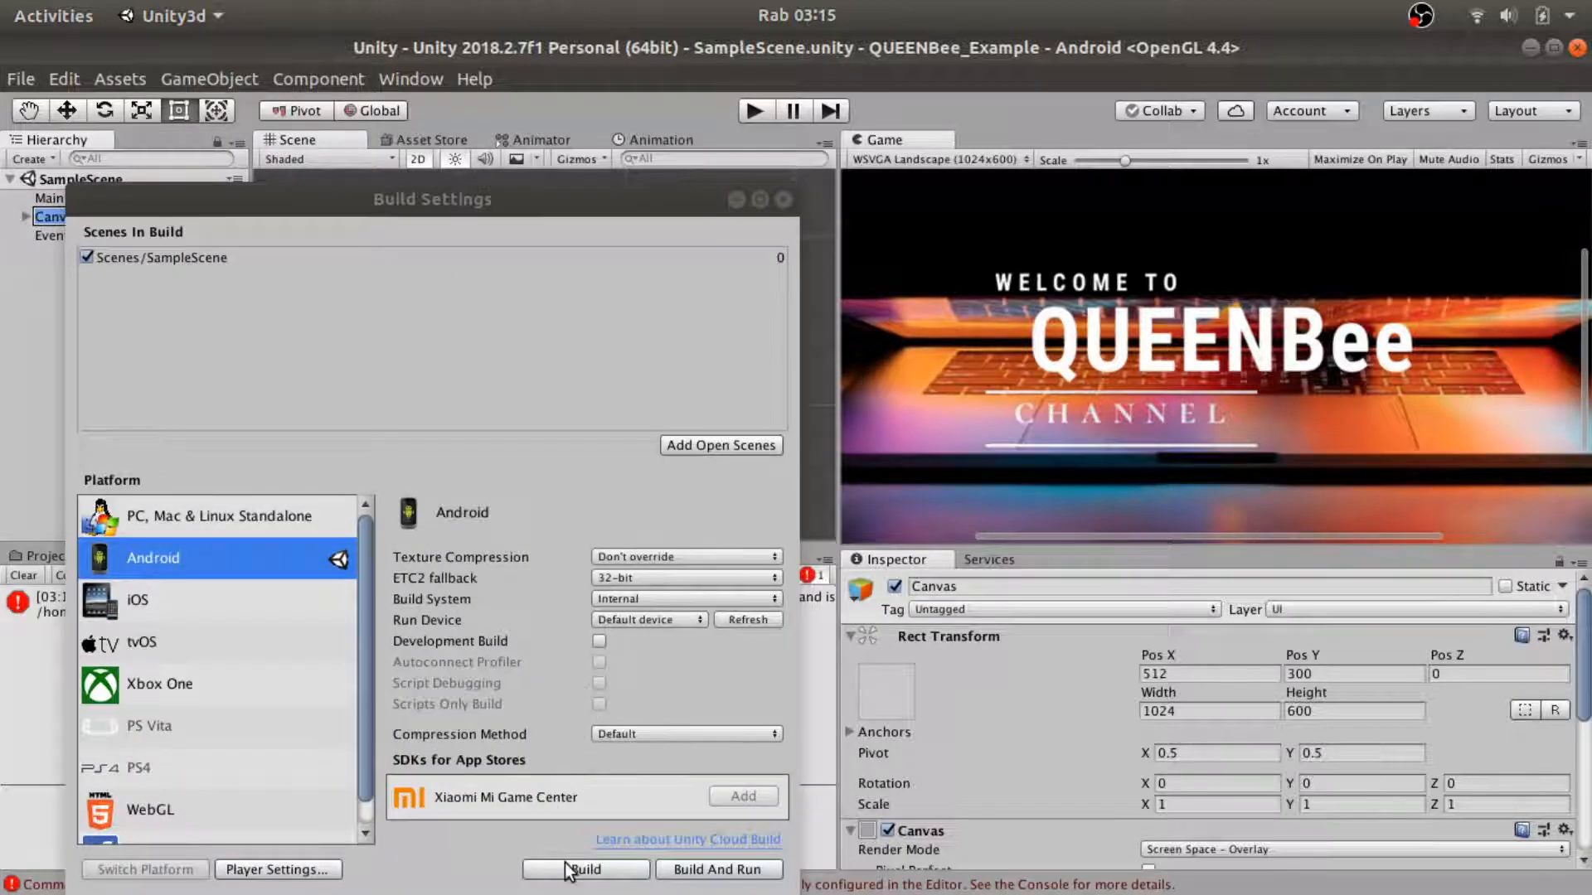
pyautogui.click(570, 868)
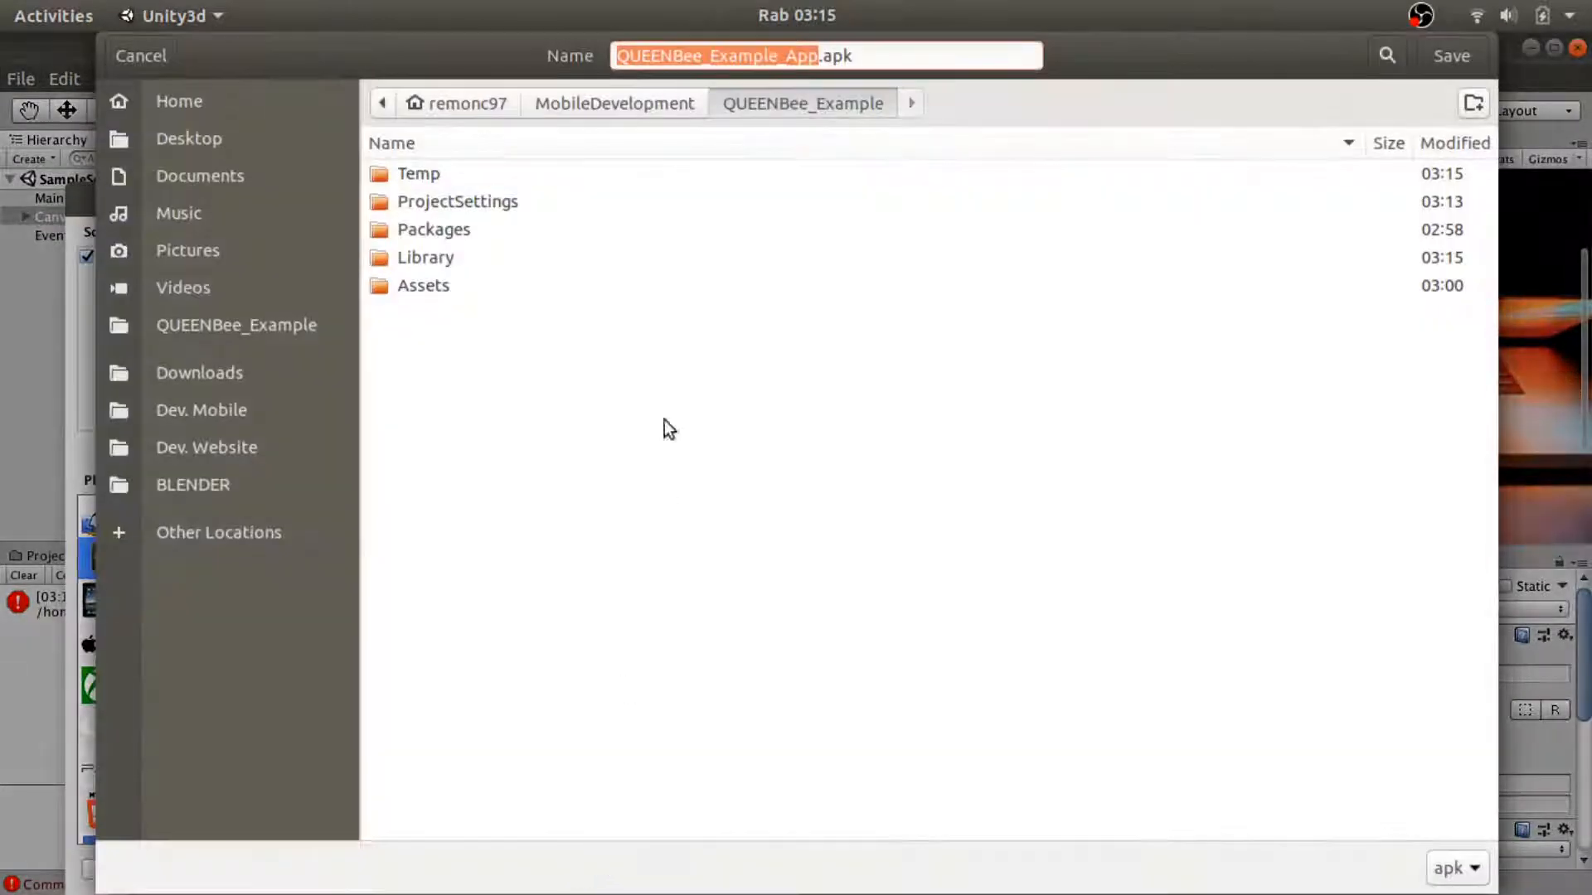
pyautogui.click(1433, 60)
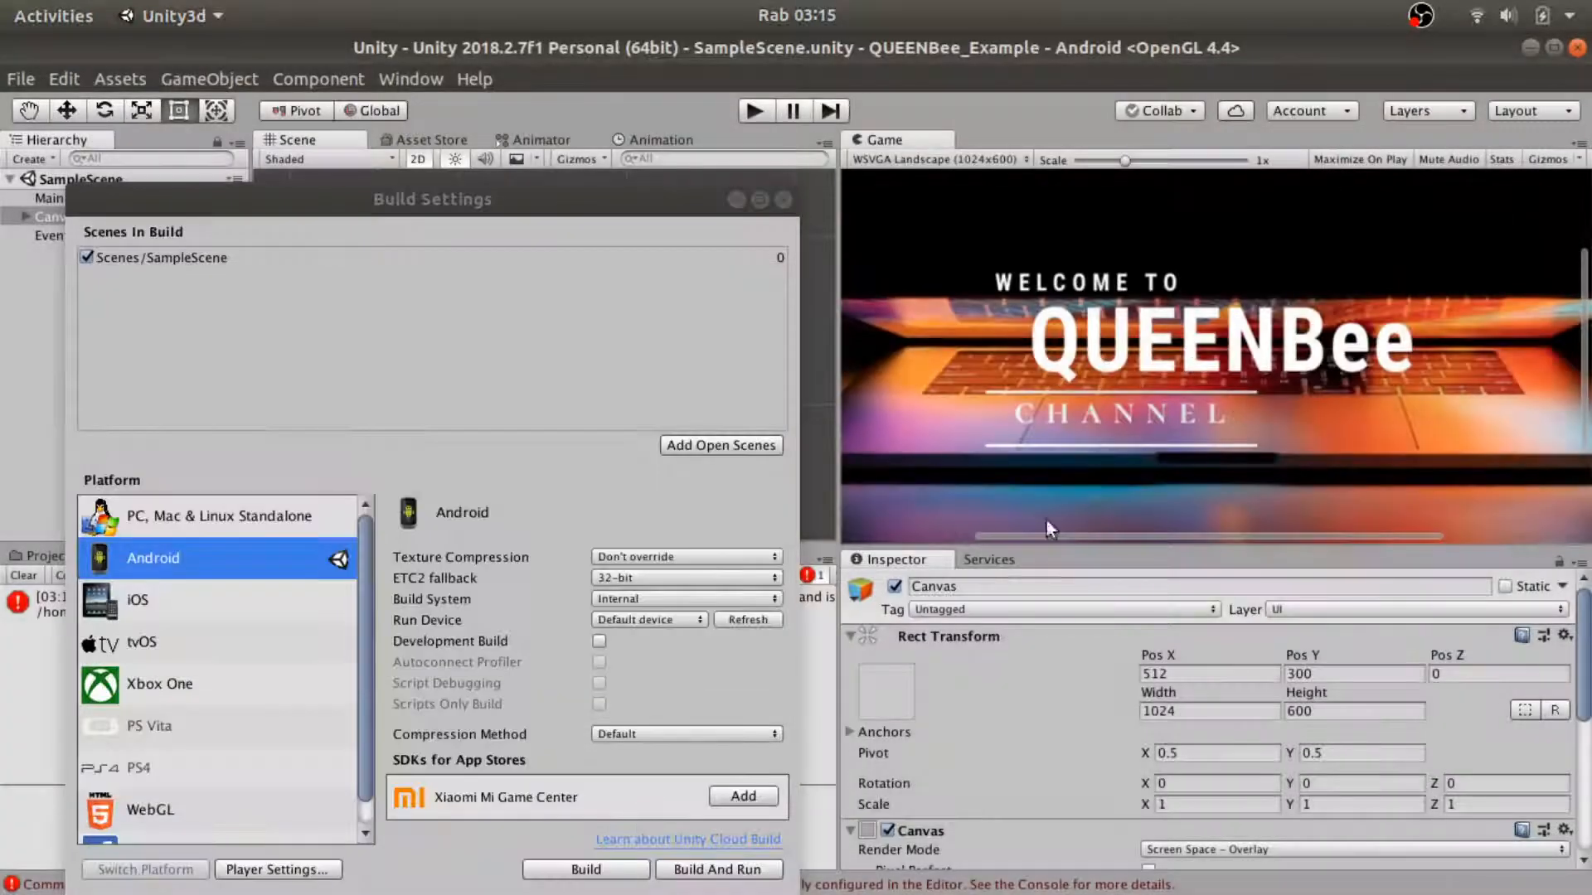